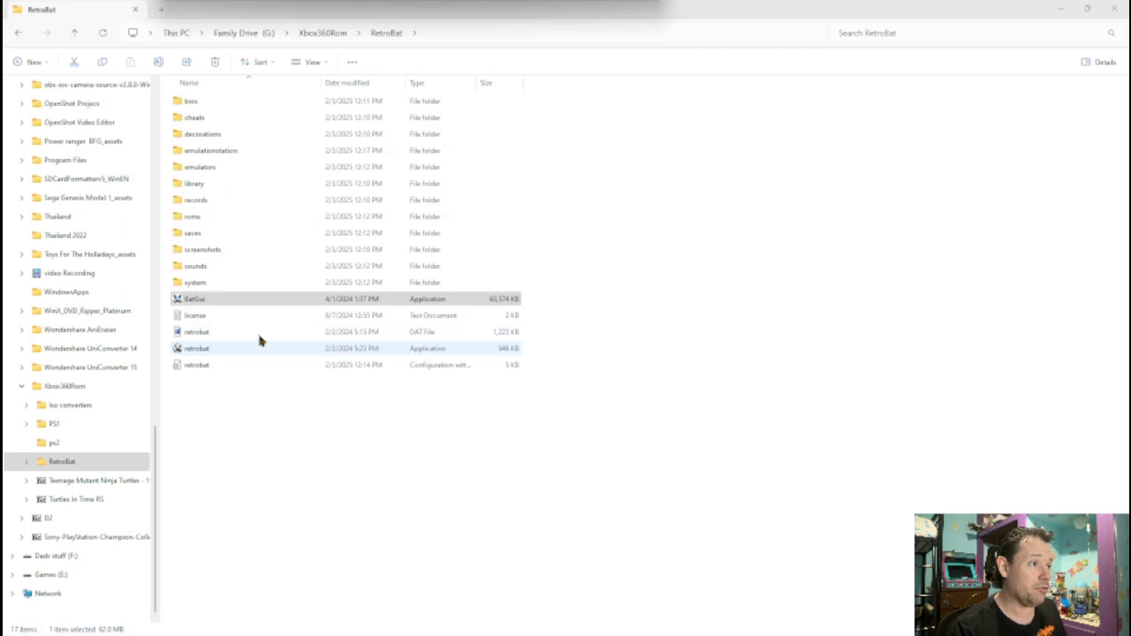
# - Launch BatGui from the RetroBat folder and view the system details of the Nintendo Wii, including its supported file extensions
pyautogui.click(255, 301)
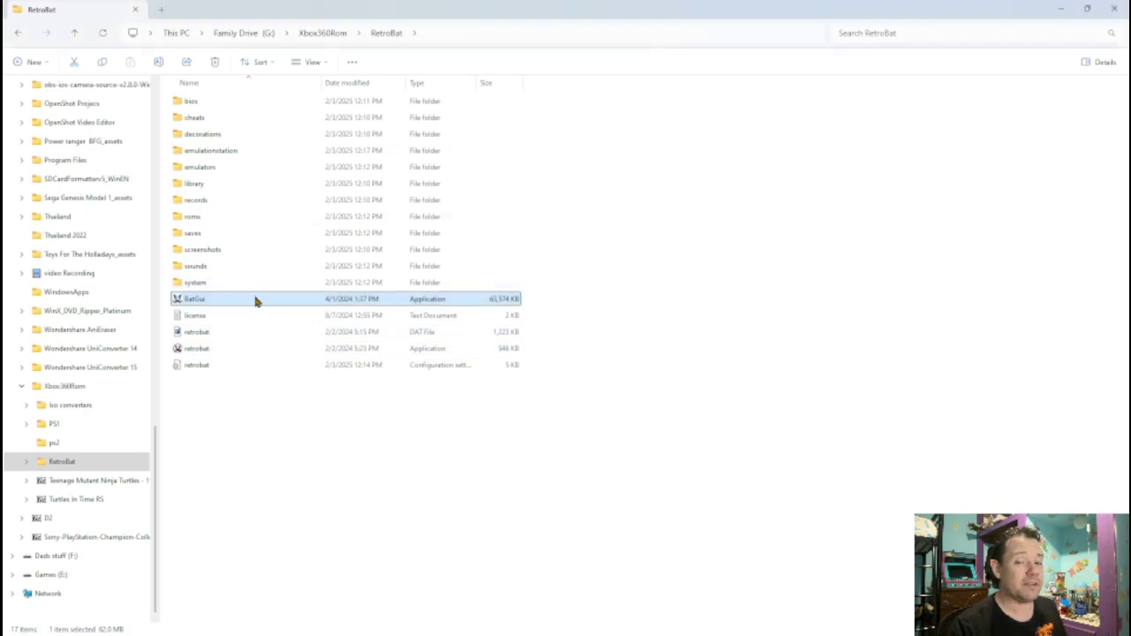
pyautogui.doubleClick(255, 301)
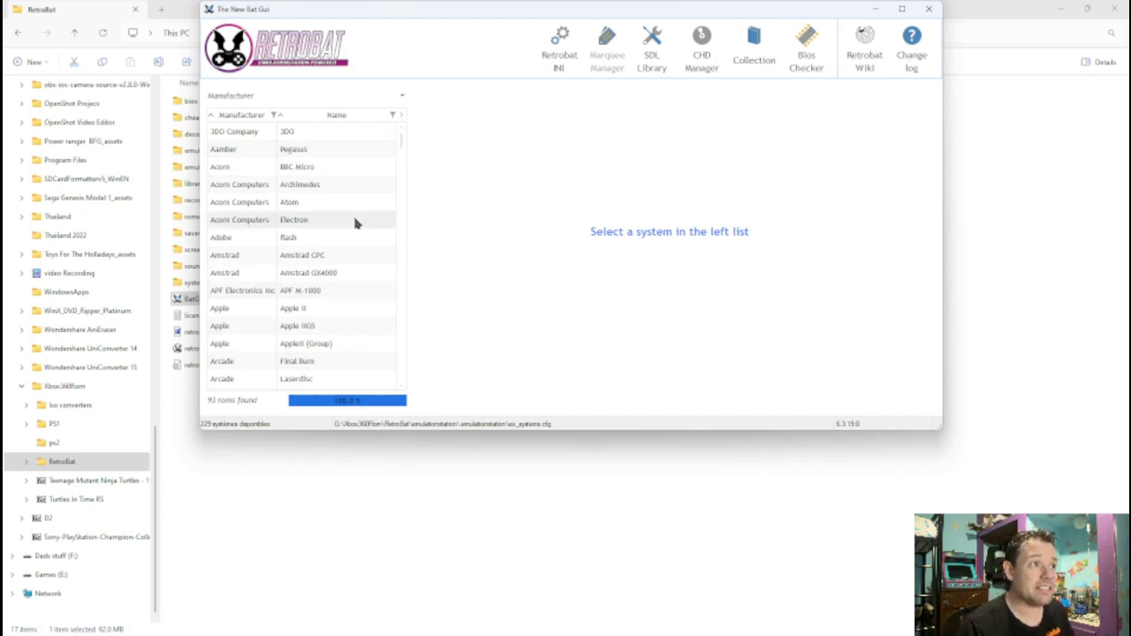
pyautogui.scroll(-5, 349, 230)
pyautogui.scroll(-6, 346, 240)
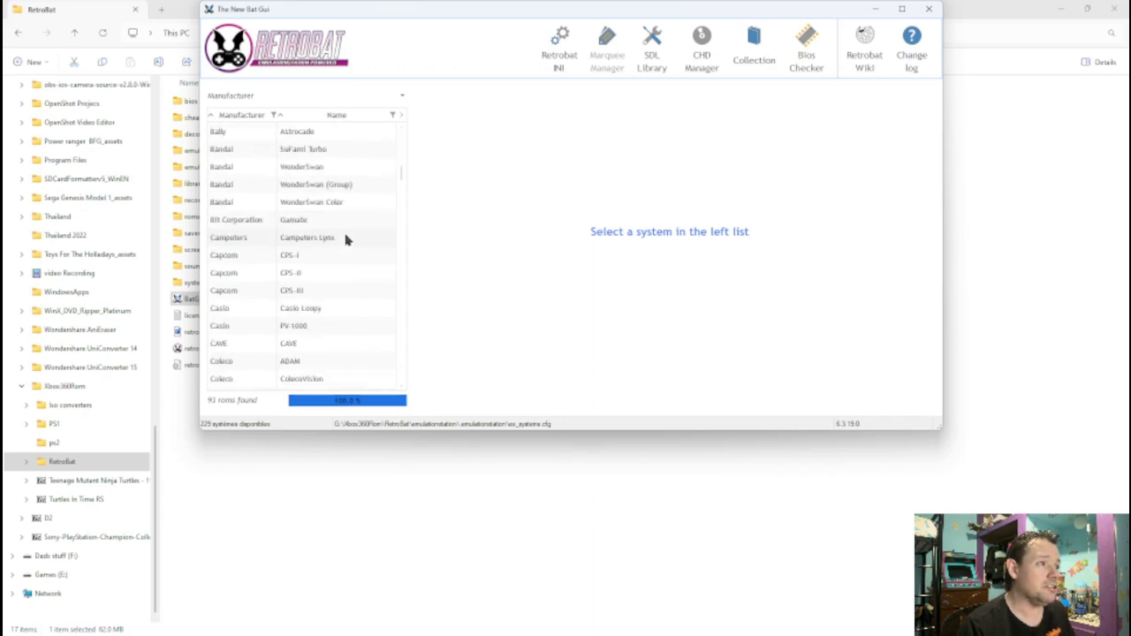
pyautogui.scroll(-4, 346, 240)
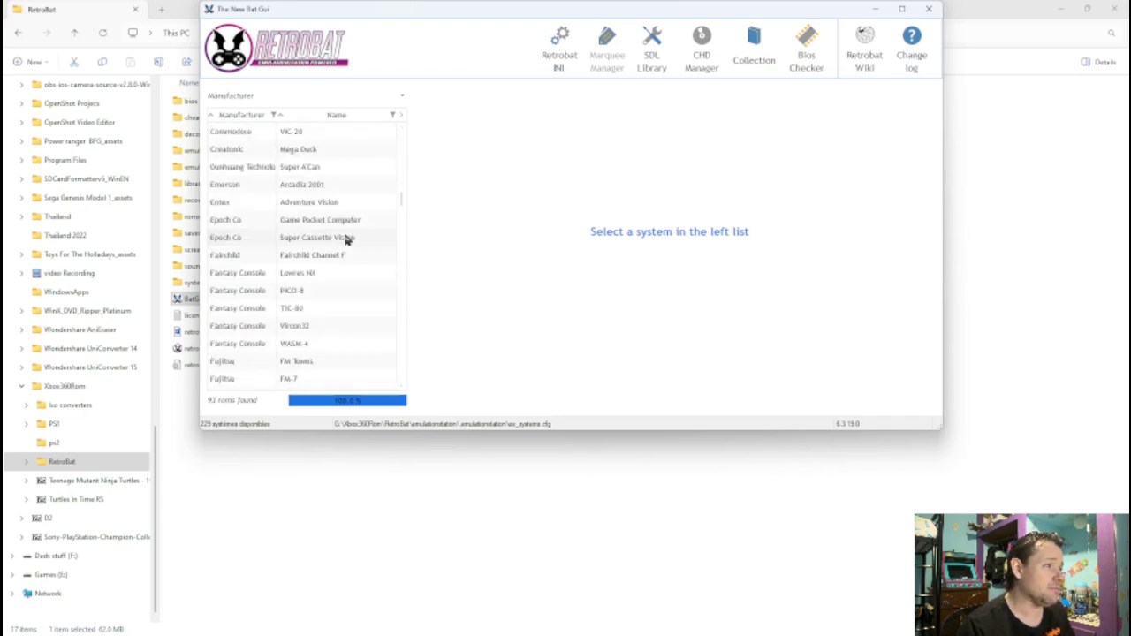
pyautogui.scroll(-5, 345, 239)
pyautogui.scroll(-12, 346, 239)
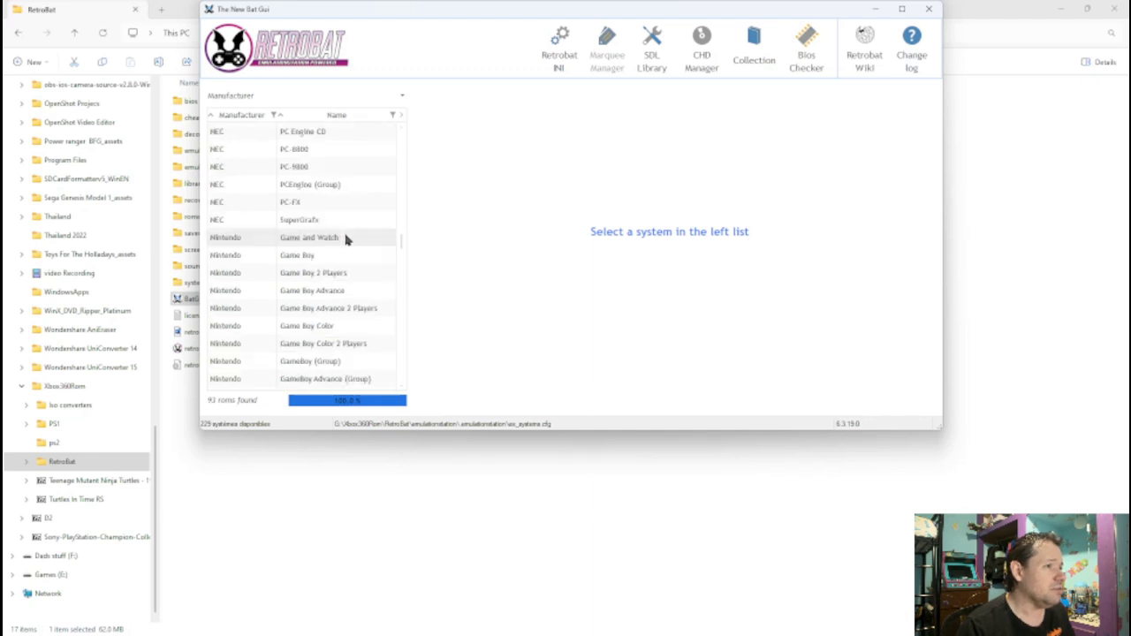
pyautogui.scroll(-4, 345, 245)
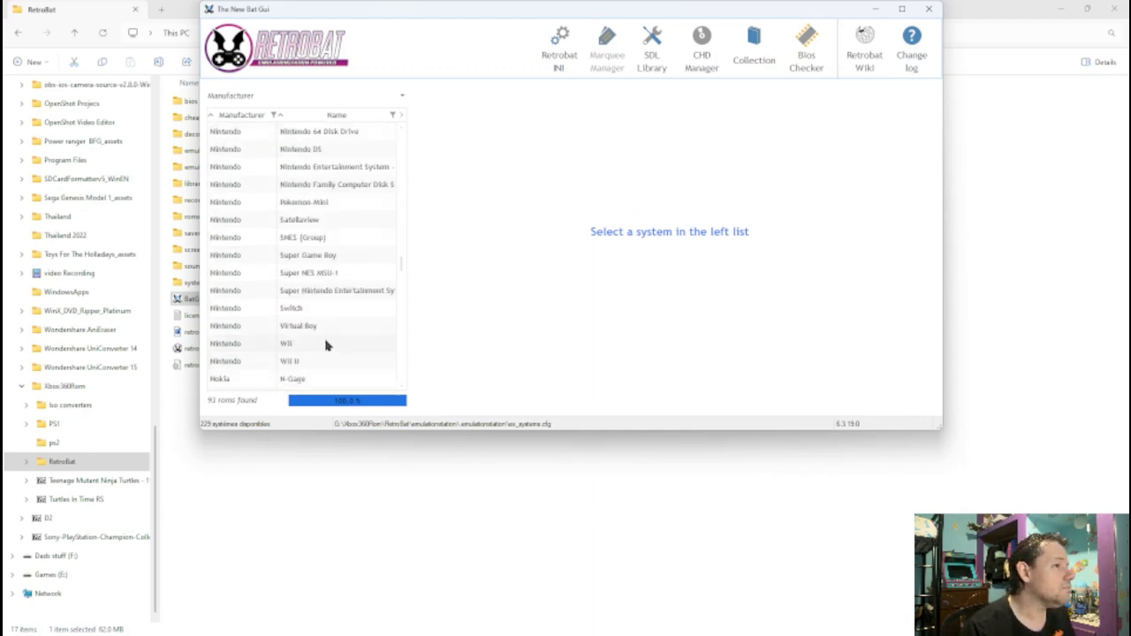
pyautogui.click(326, 345)
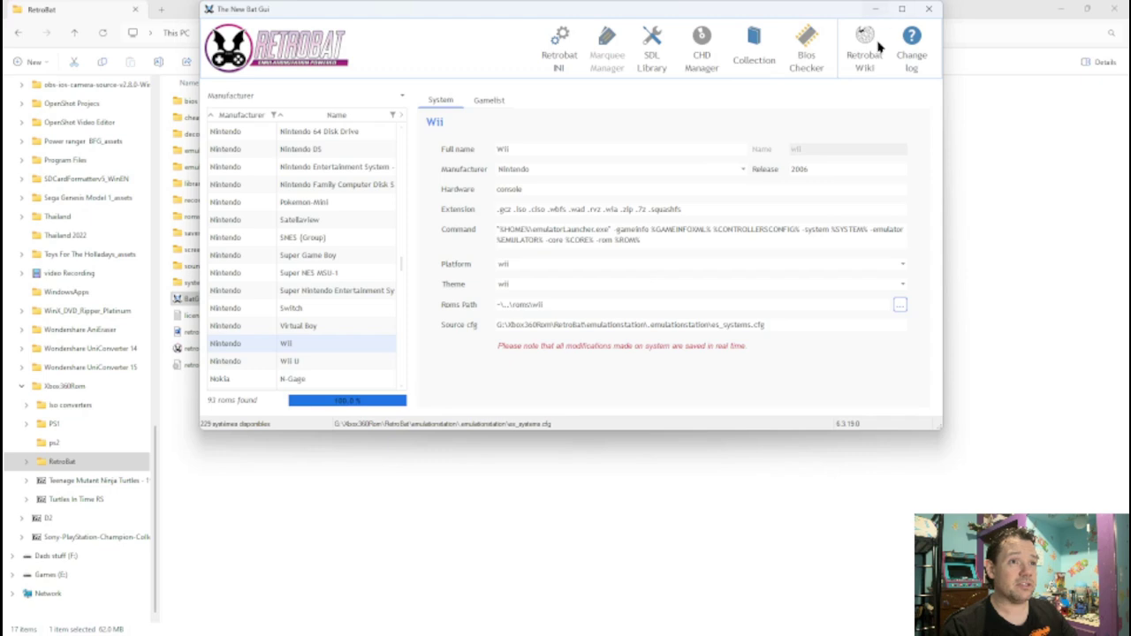
pyautogui.click(875, 11)
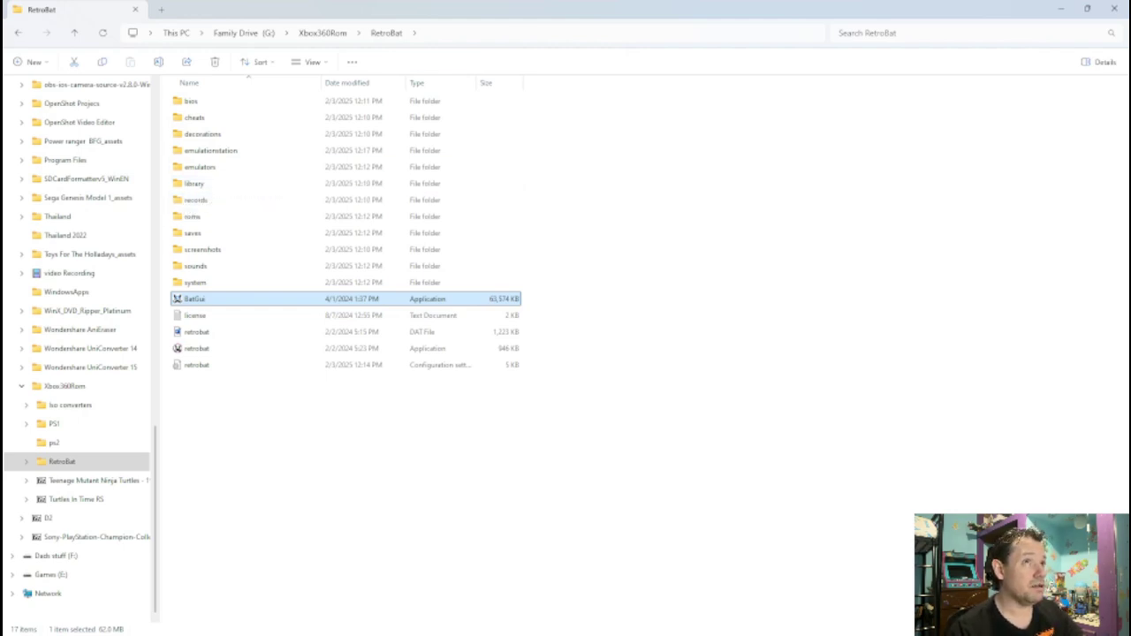
# - Launch Wii Backup Manager from the Wii Manager Converter folder inside Xbox360Rom's Iso converters folder
pyautogui.hotkey('alt', 'Up')
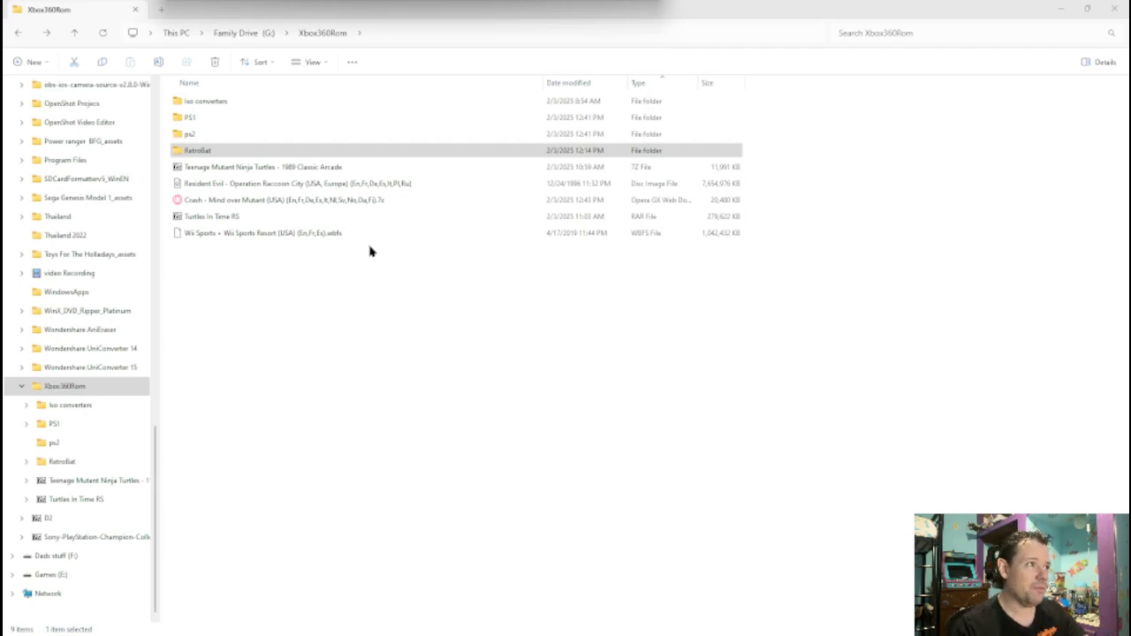
pyautogui.doubleClick(258, 104)
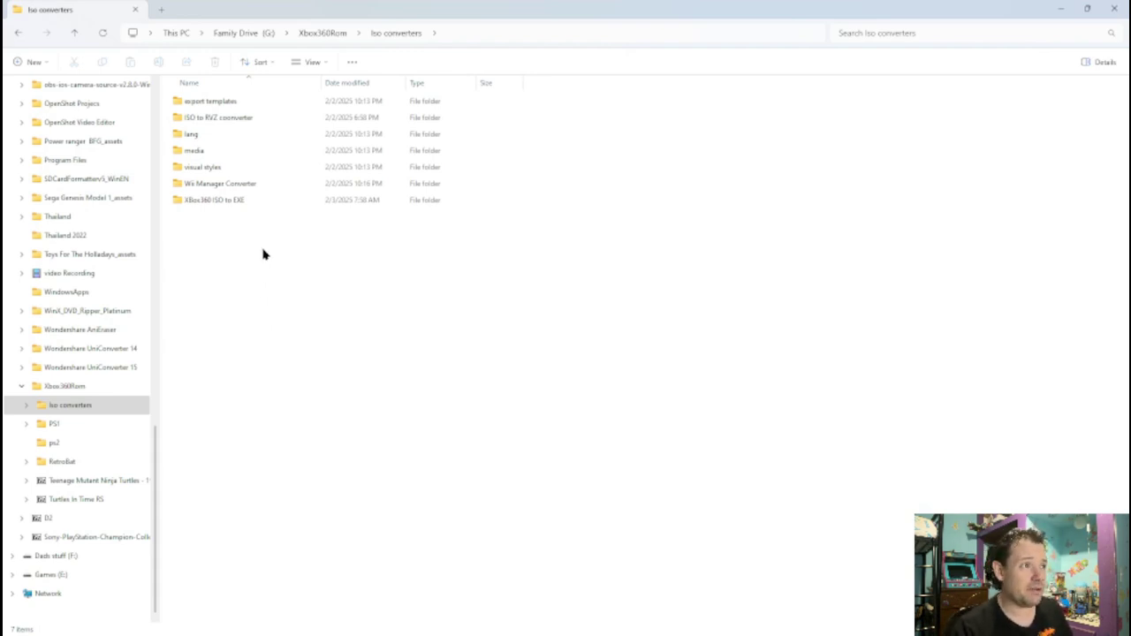
pyautogui.doubleClick(227, 186)
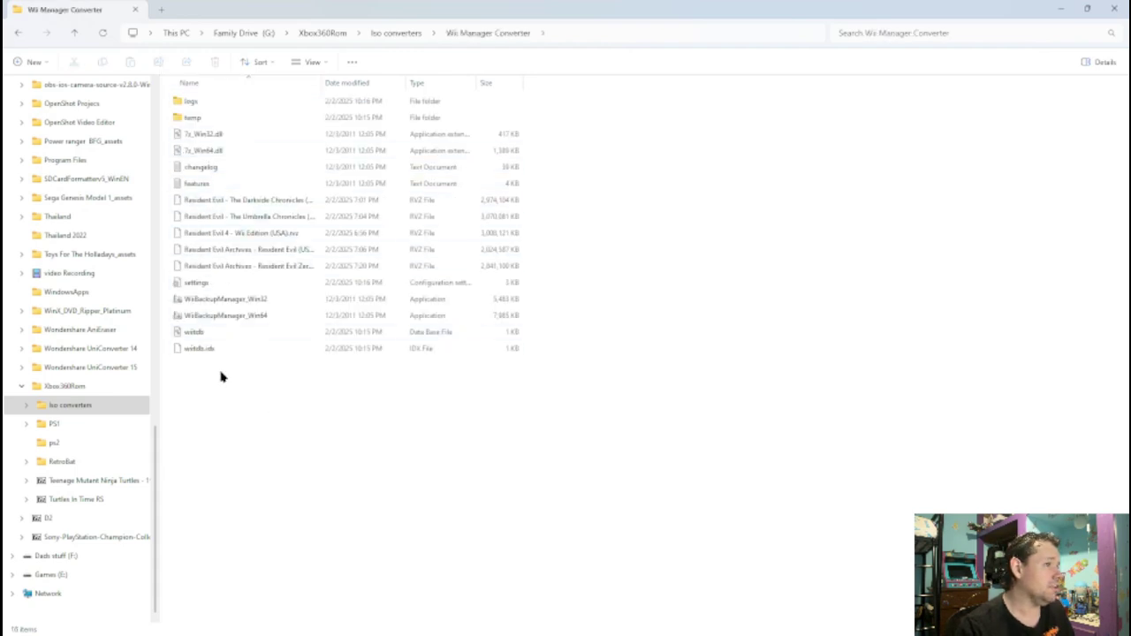
pyautogui.click(234, 302)
pyautogui.doubleClick(233, 302)
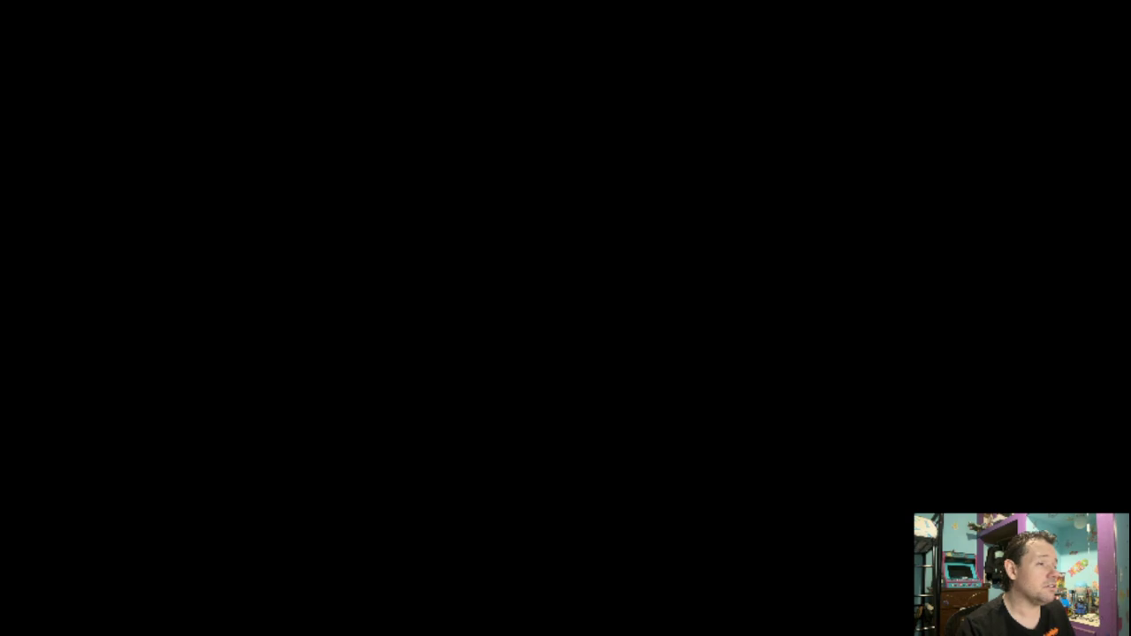
pyautogui.click(515, 422)
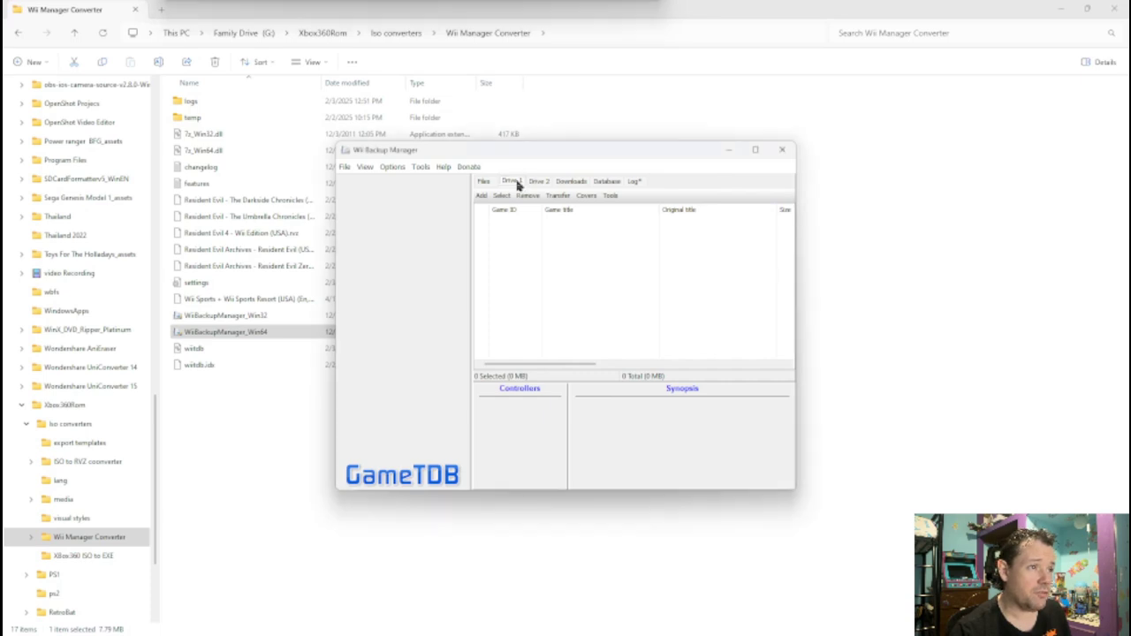
# - Add the Wii Sports + Wii Sports Resort WBFS file to the Drive 1 game list
pyautogui.click(482, 195)
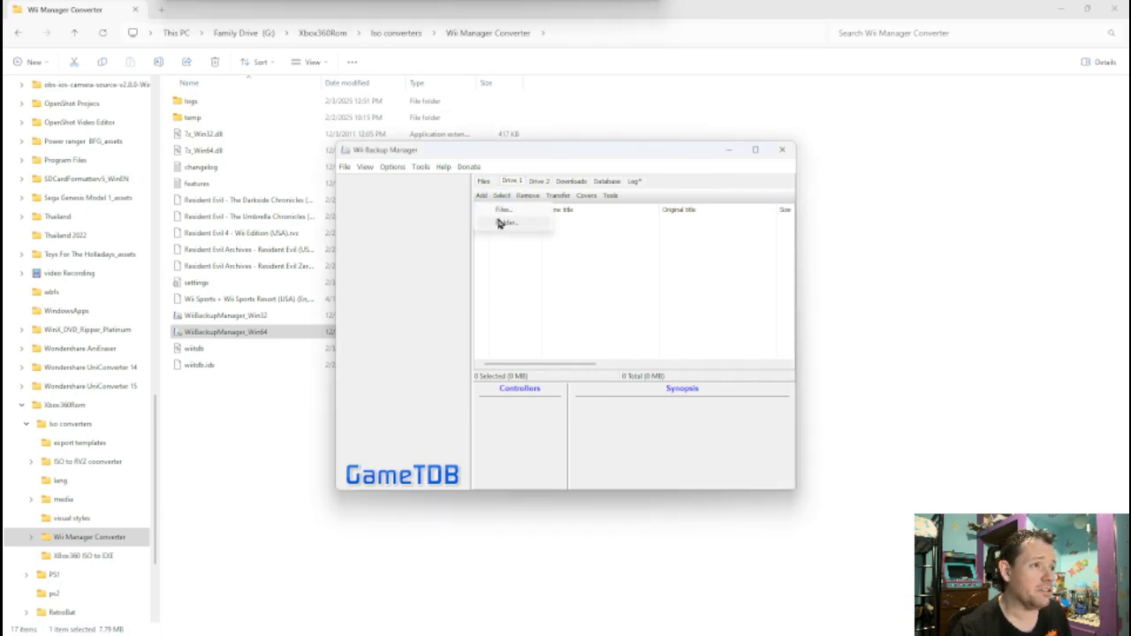
pyautogui.click(521, 212)
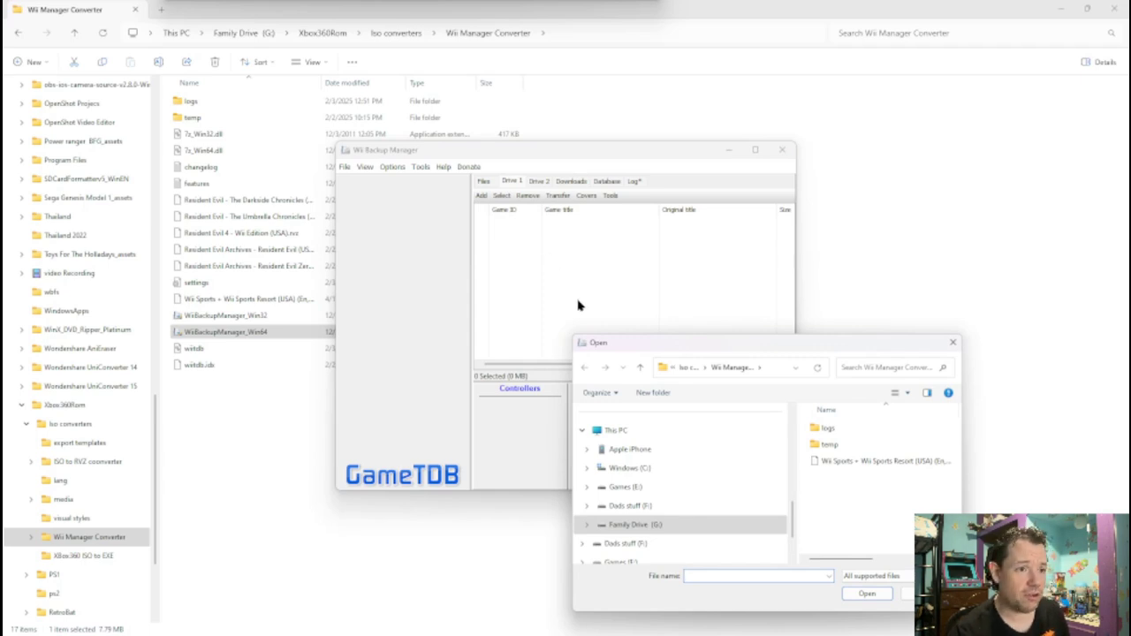
pyautogui.click(865, 461)
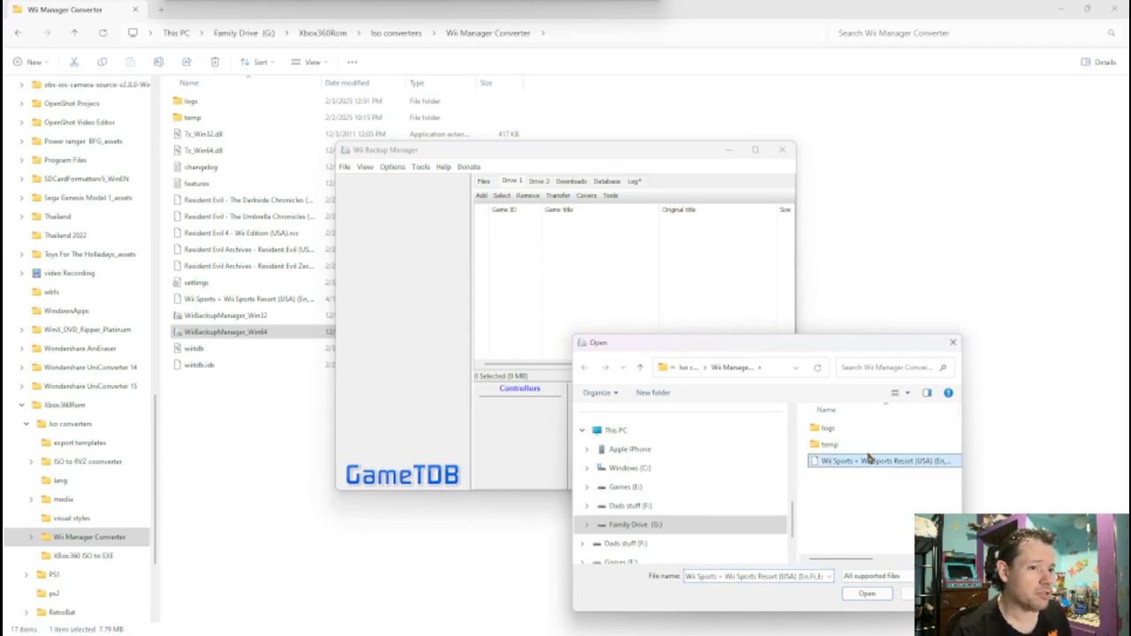
pyautogui.click(886, 597)
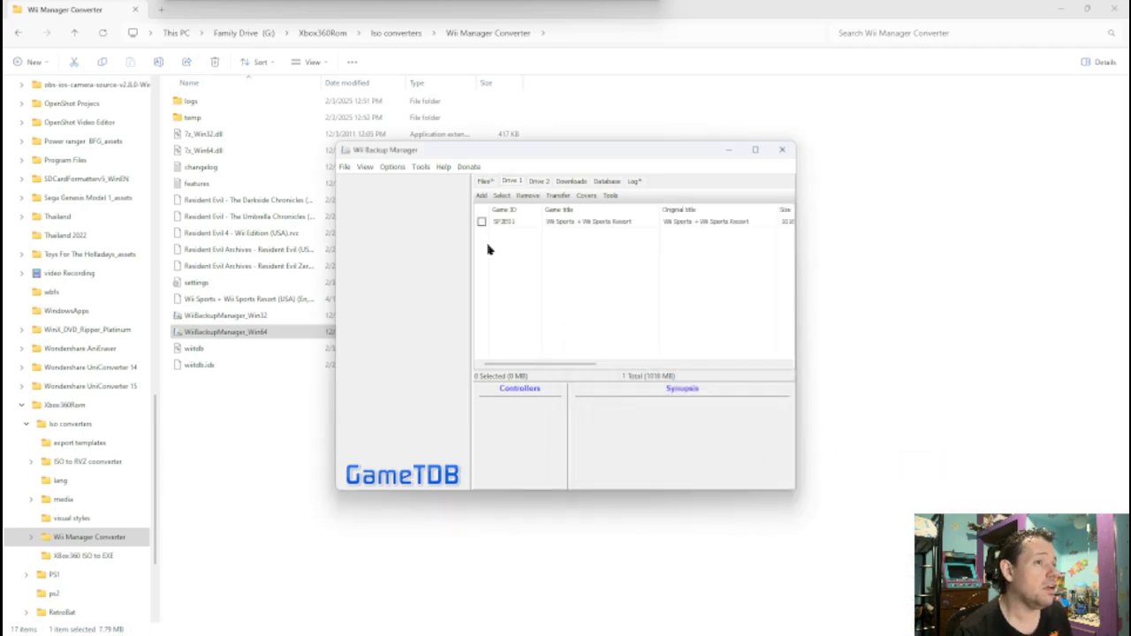
# - Transfer the Wii Sports + Wii Sports Resort game to ISO format, saving it in the Xbox360Rom folder
pyautogui.click(756, 152)
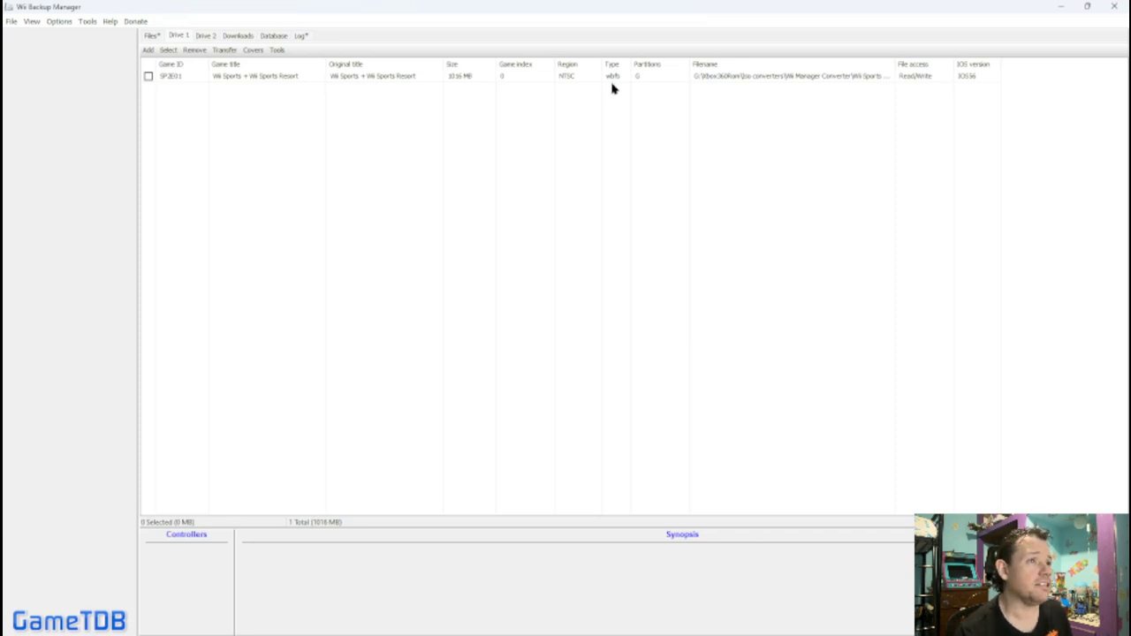
pyautogui.click(148, 76)
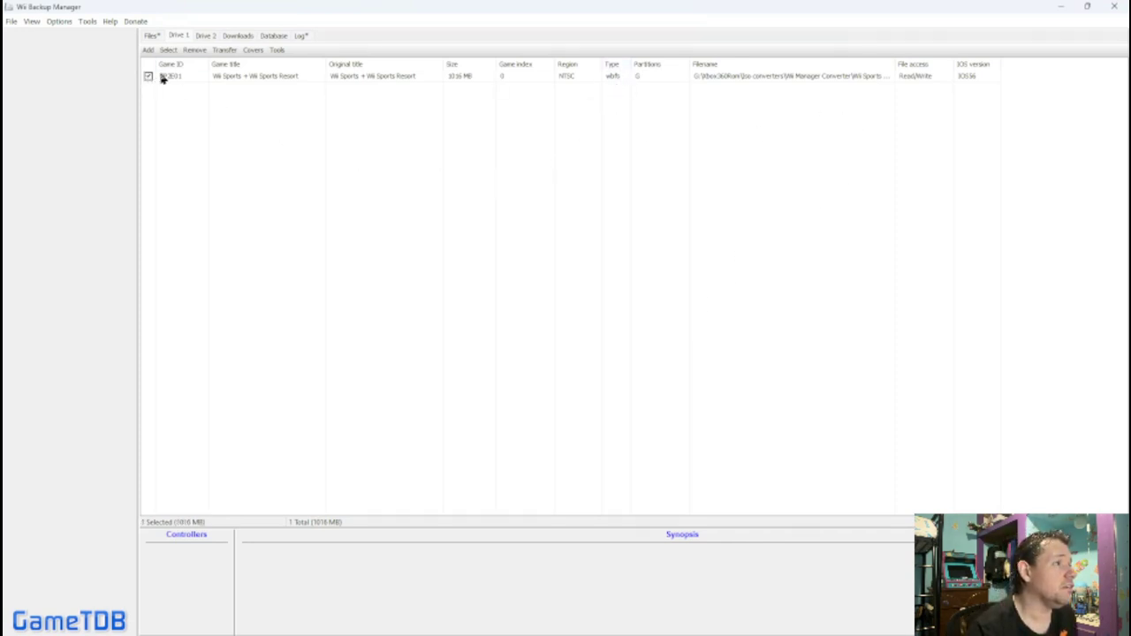
pyautogui.click(222, 50)
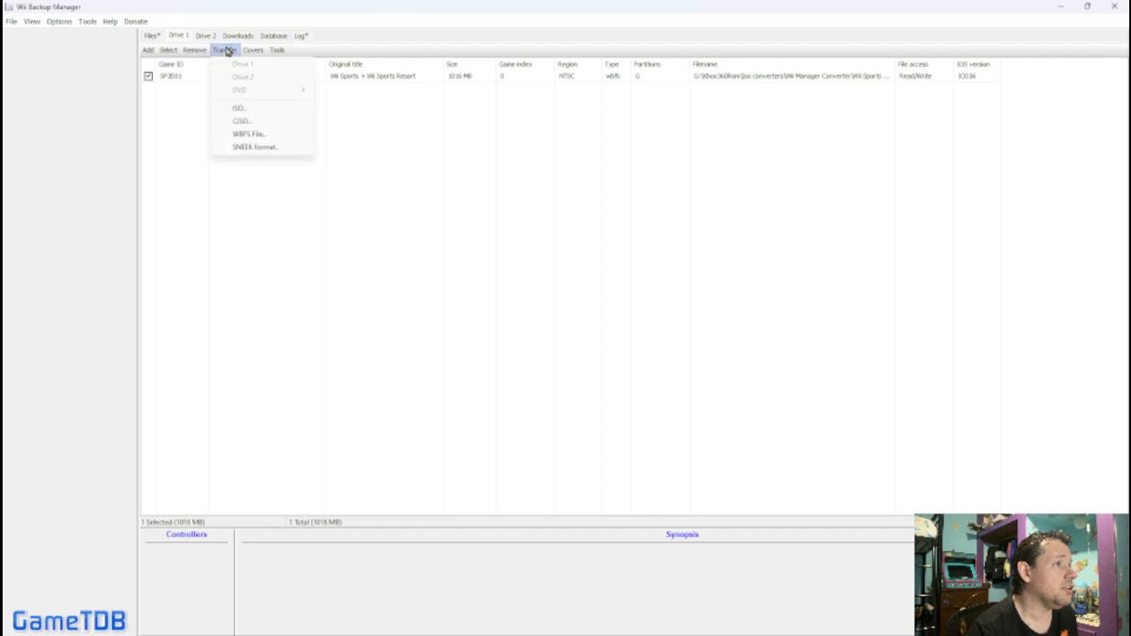
pyautogui.click(237, 112)
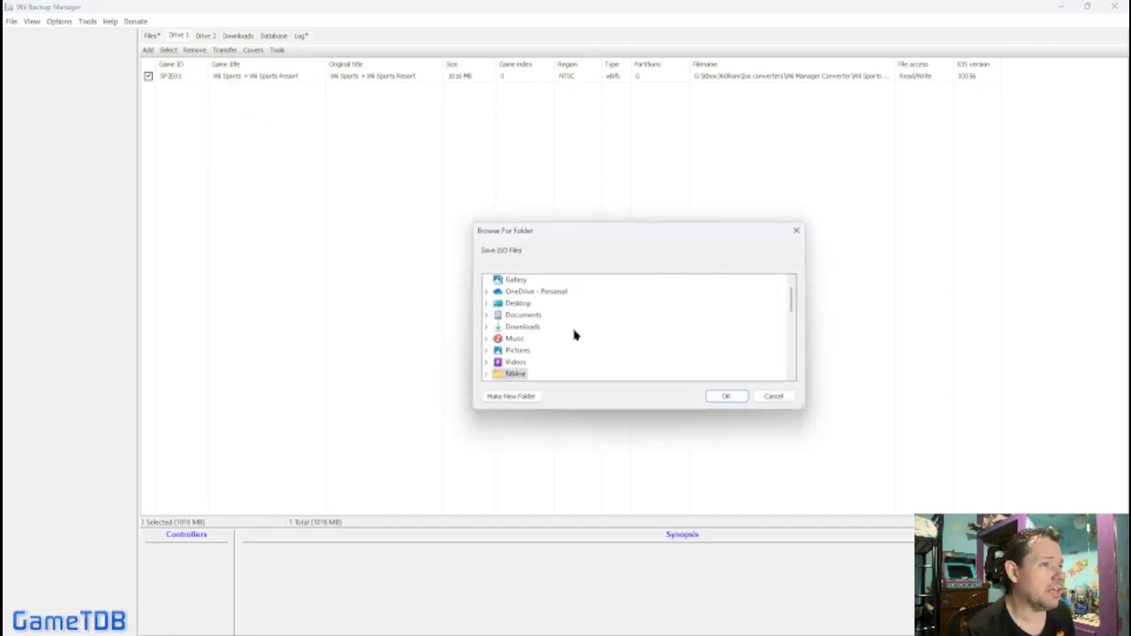
pyautogui.scroll(-5, 583, 347)
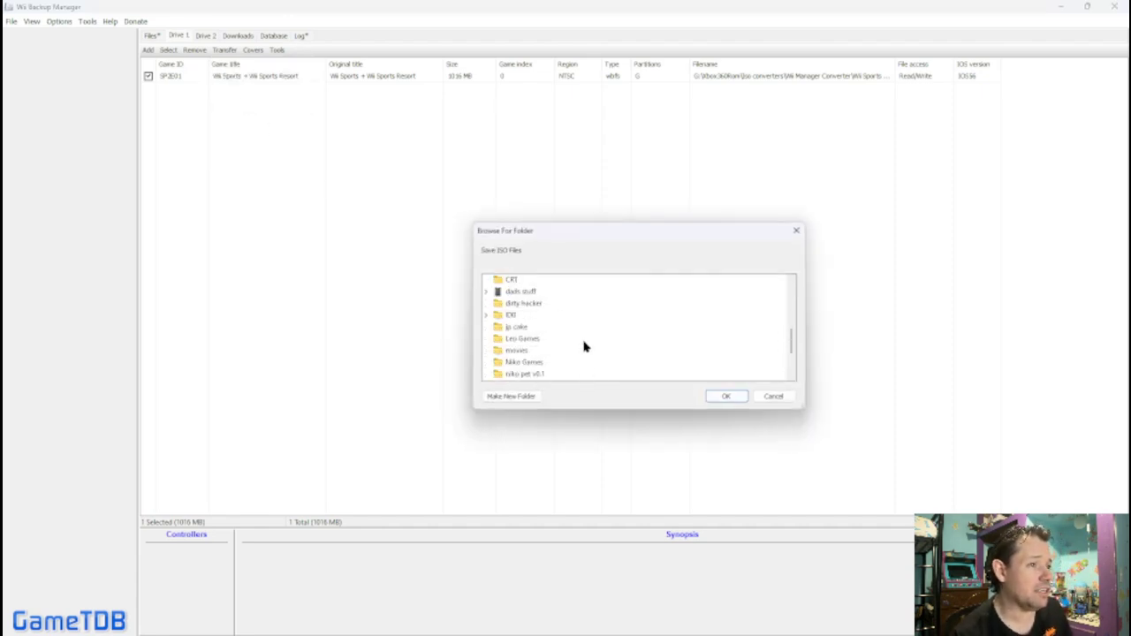
pyautogui.scroll(-2, 584, 347)
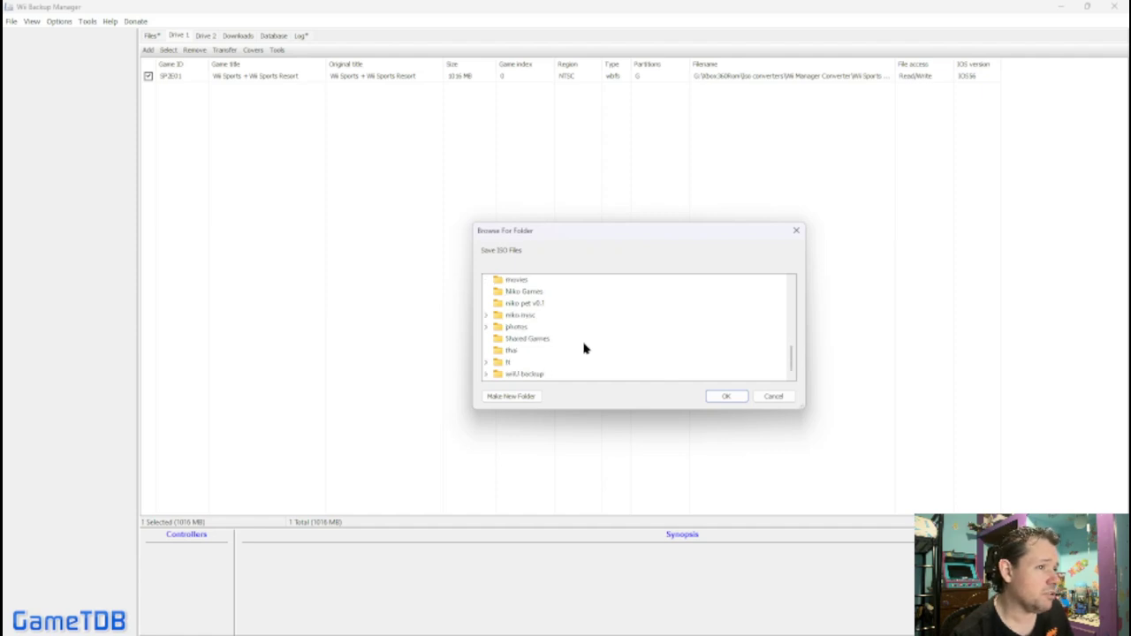
pyautogui.scroll(2, 571, 371)
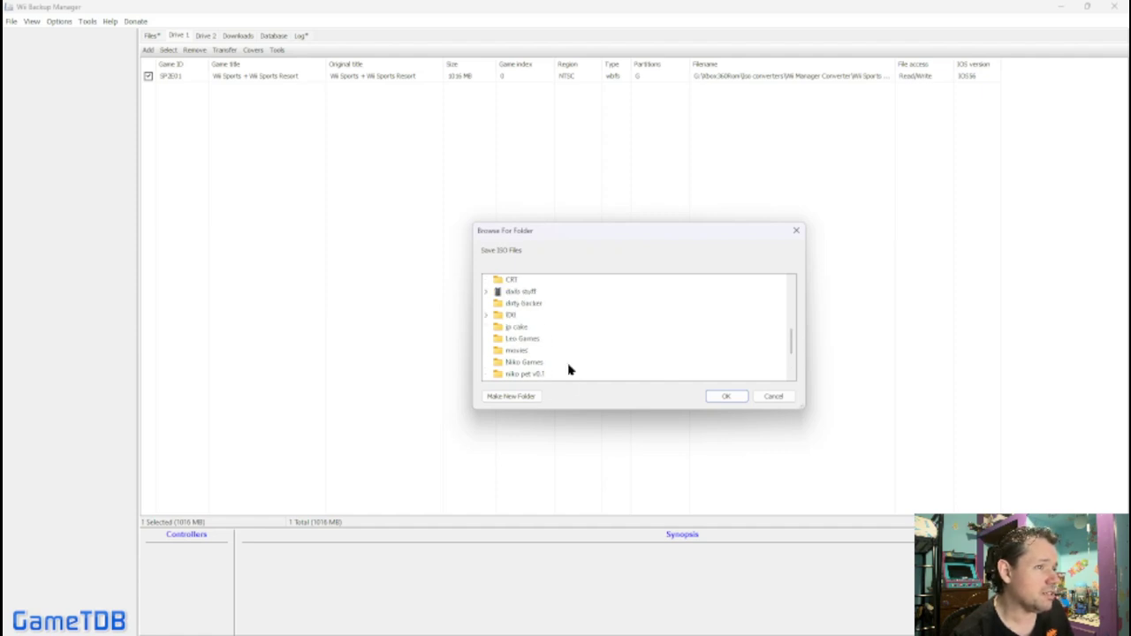
pyautogui.click(725, 396)
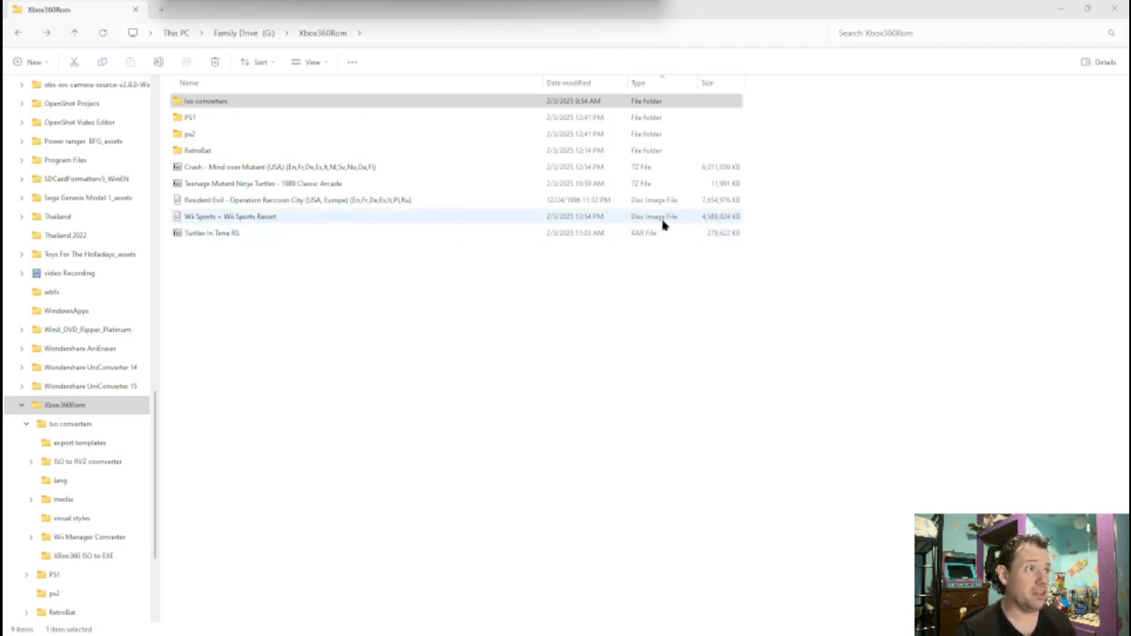
# - Check the contents of the ISO to RVZ coonverter folder inside Iso converters and return to the Xbox360Rom folder
pyautogui.doubleClick(302, 100)
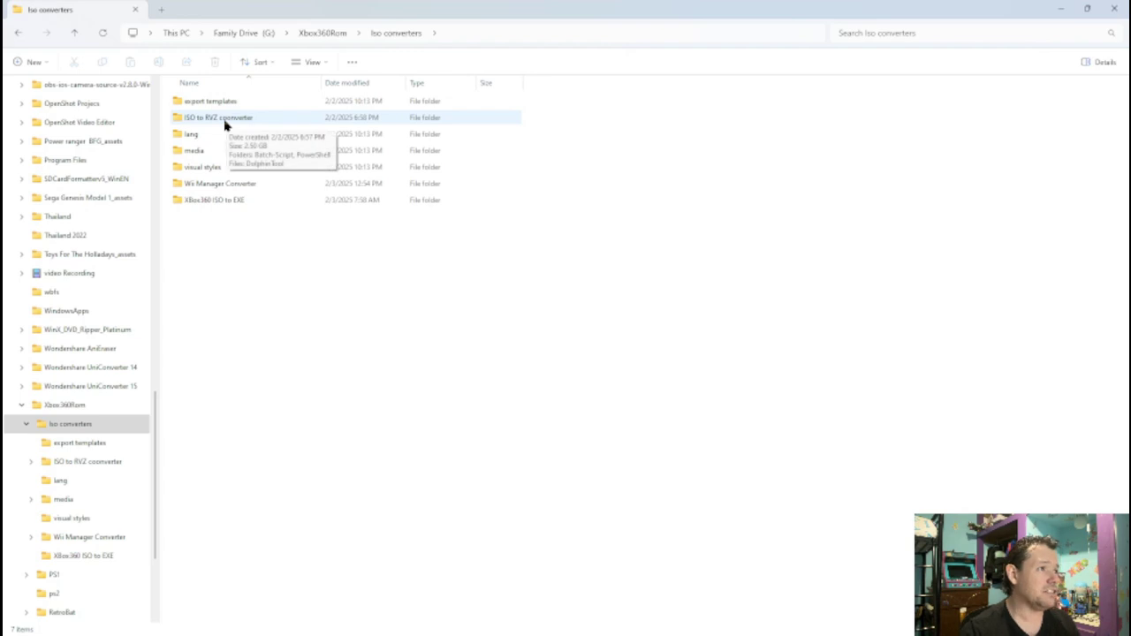
pyautogui.doubleClick(224, 121)
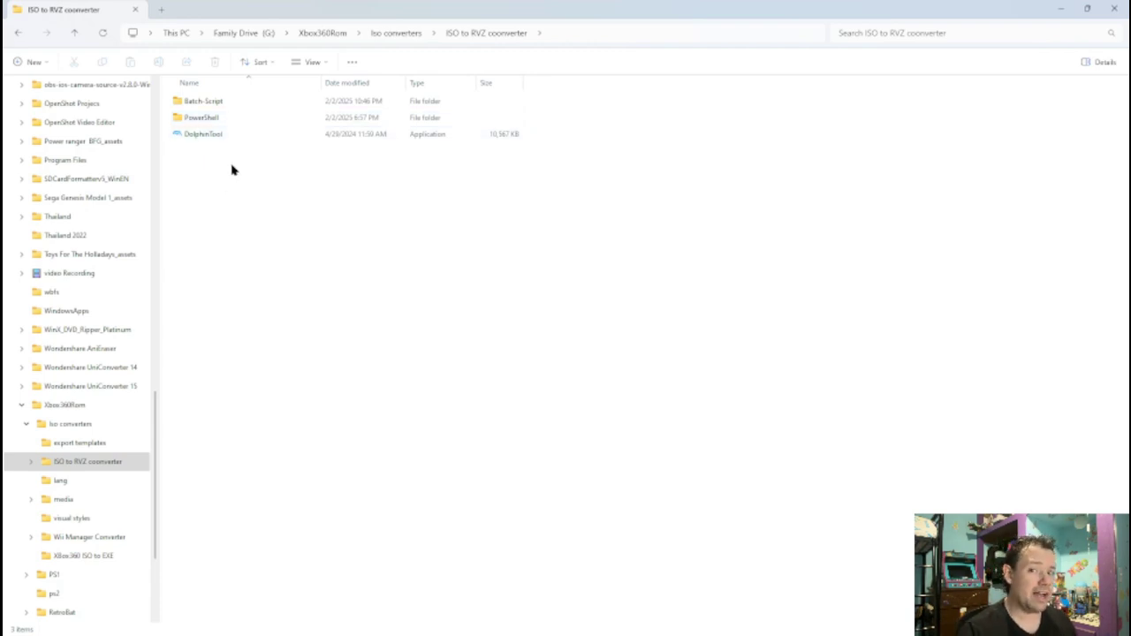
pyautogui.click(63, 404)
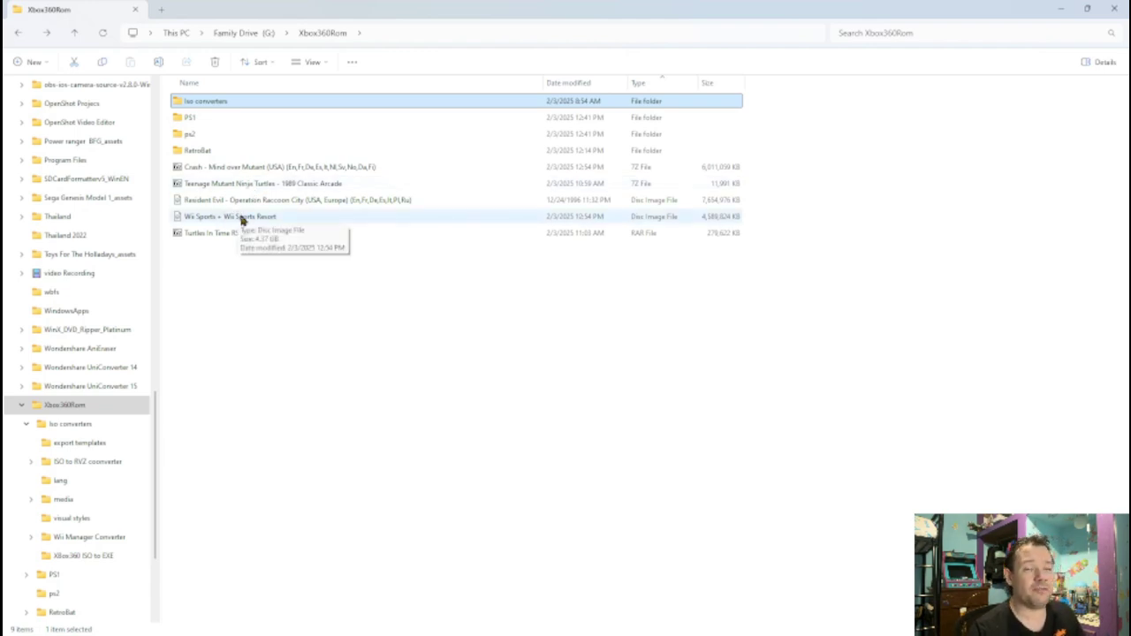
# - Move the Wii Sports + Wii Sports Resort disc image into Iso converters' ISO to RVZ coonverter folder and open that folder
pyautogui.moveTo(241, 220); pyautogui.dragTo(215, 101)
pyautogui.doubleClick(215, 101)
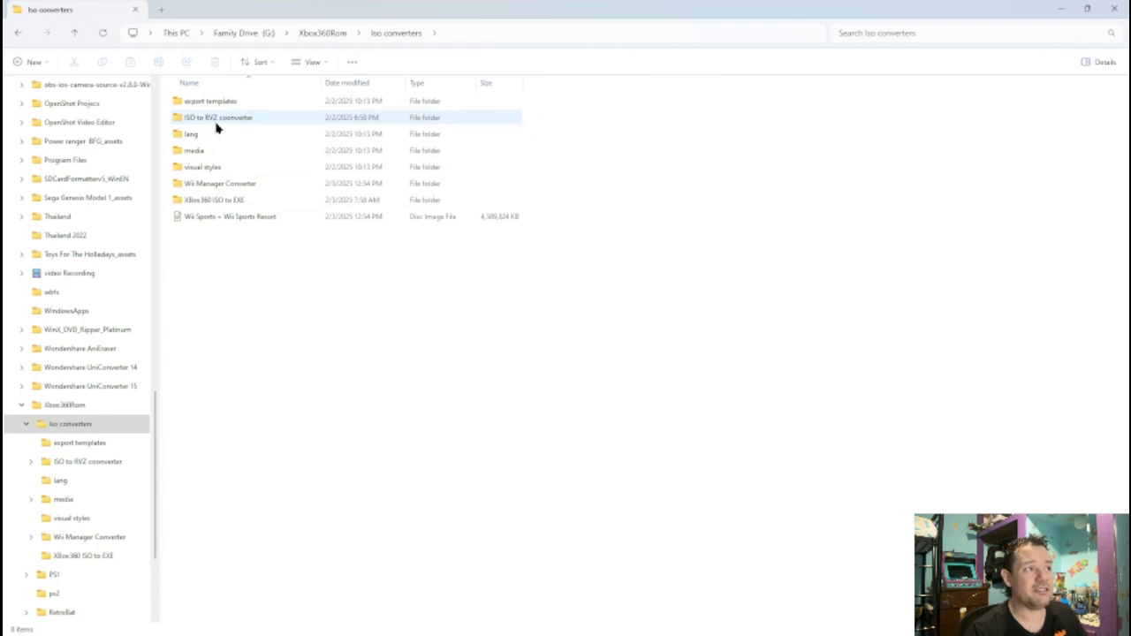
pyautogui.moveTo(217, 220); pyautogui.dragTo(226, 119)
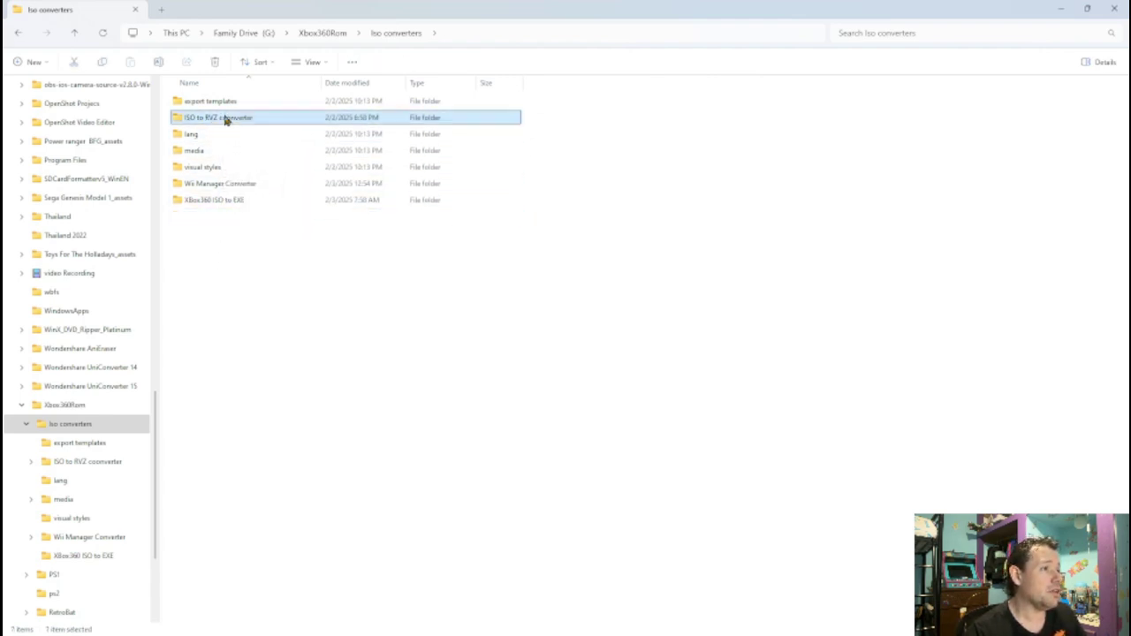
pyautogui.doubleClick(226, 120)
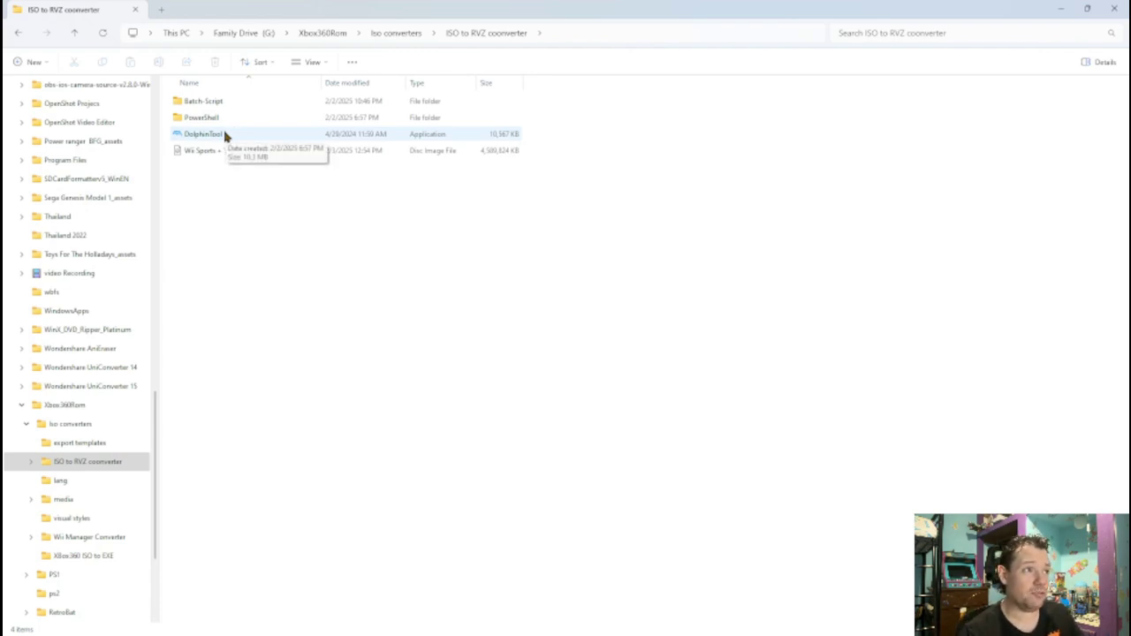
# - Move the Wii Sports + Wii Sports Resort disc image into the Batch-Script folder and open that folder
pyautogui.doubleClick(217, 101)
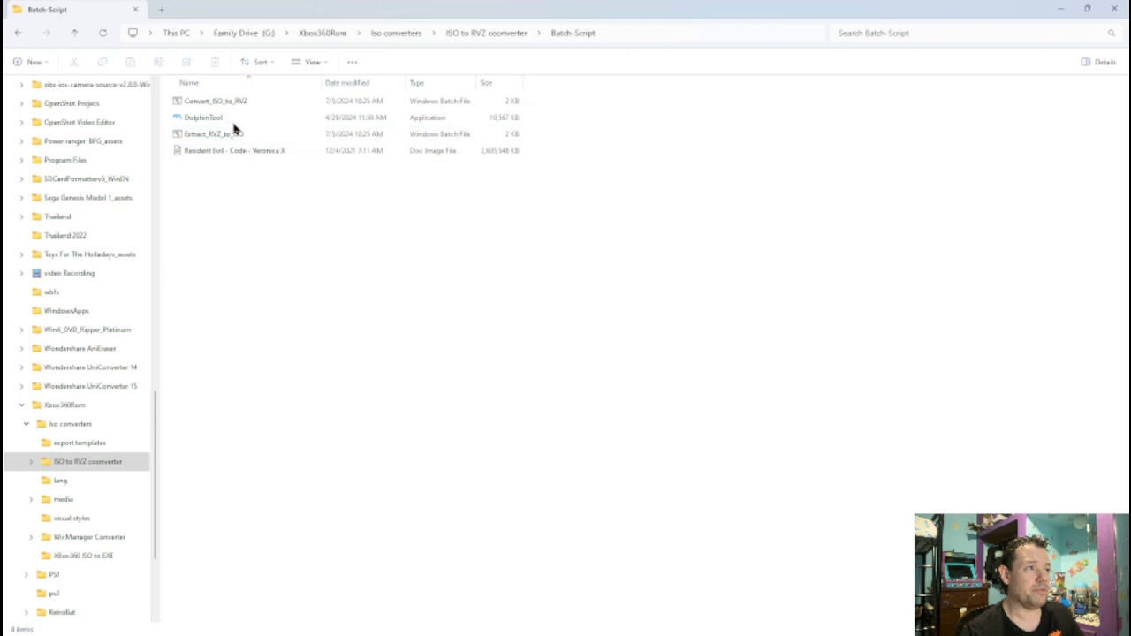
pyautogui.hotkey('alt', 'Left')
pyautogui.click(222, 152)
pyautogui.keyDown('ctrl'); pyautogui.click(219, 133); pyautogui.keyUp('ctrl')
pyautogui.keyDown('ctrl'); pyautogui.click(219, 134); pyautogui.keyUp('ctrl')
pyautogui.keyDown('ctrl'); pyautogui.click(215, 102); pyautogui.keyUp('ctrl')
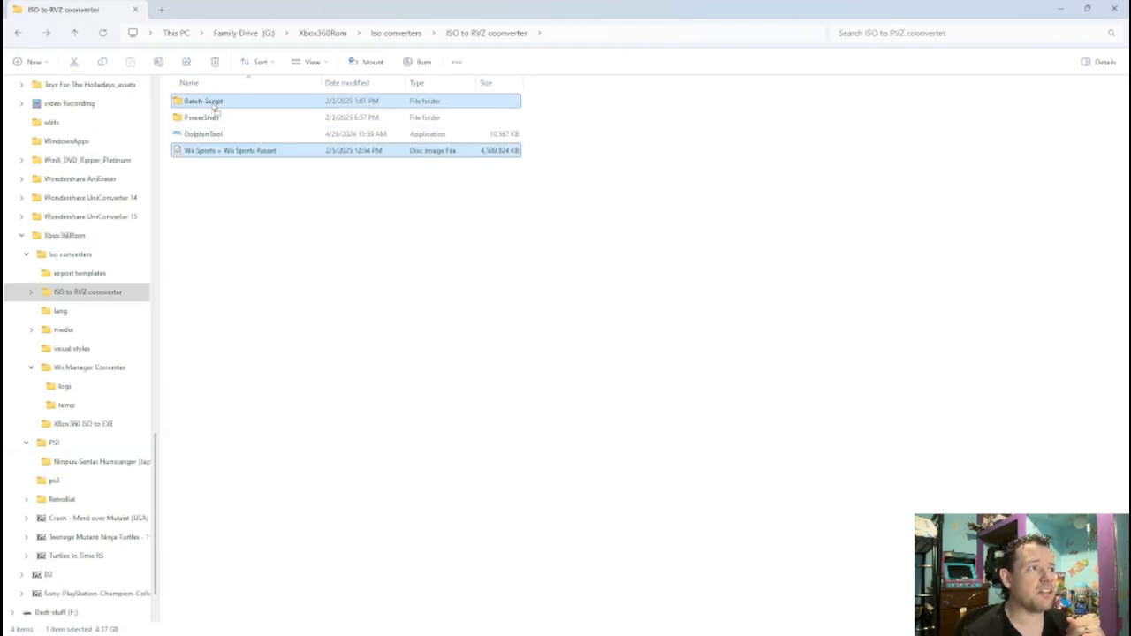
pyautogui.moveTo(214, 107); pyautogui.dragTo(212, 106)
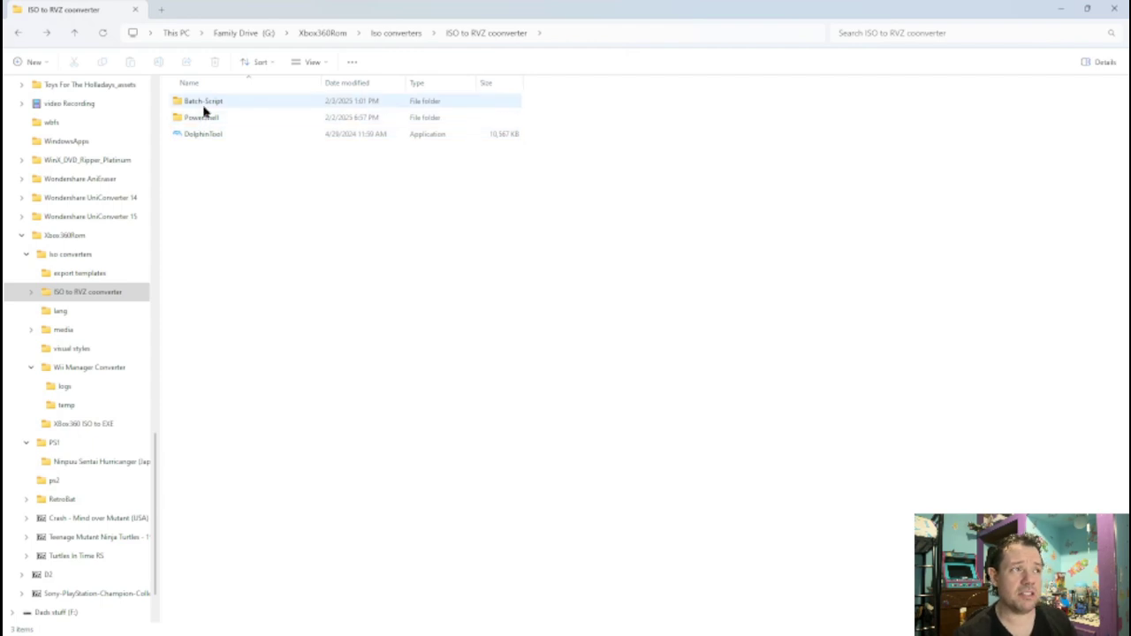
pyautogui.doubleClick(204, 107)
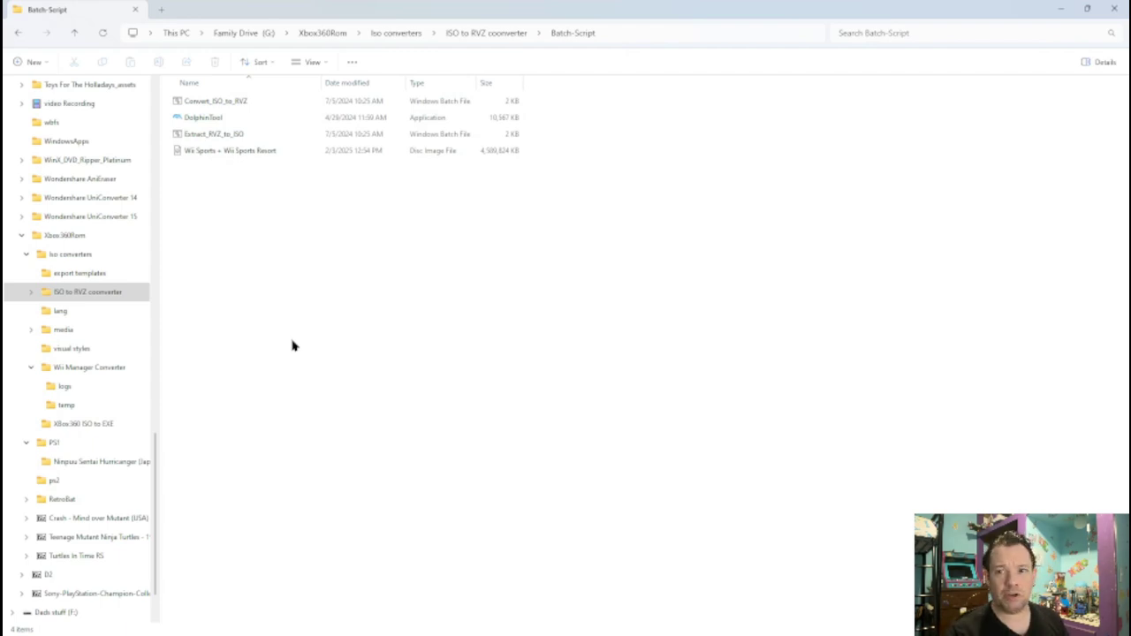
# - Convert the Wii Sports + Wii Sports Resort disc image to RVZ with the Convert_ISO_to_RVZ batch file and delete the original disc image
pyautogui.click(205, 106)
pyautogui.doubleClick(205, 102)
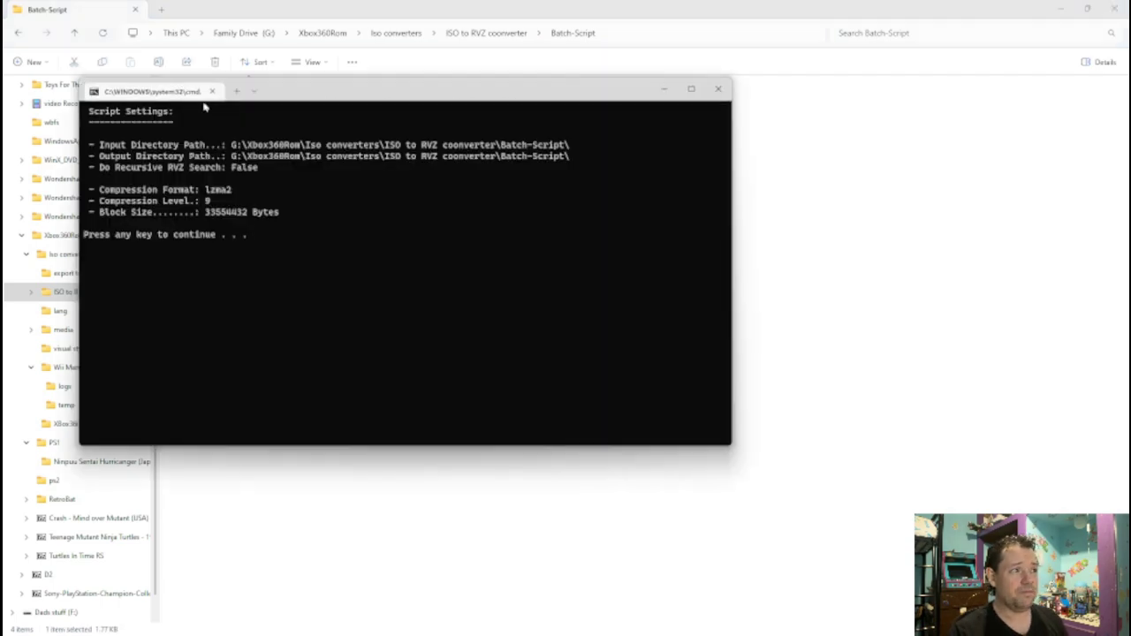
pyautogui.press('Return')
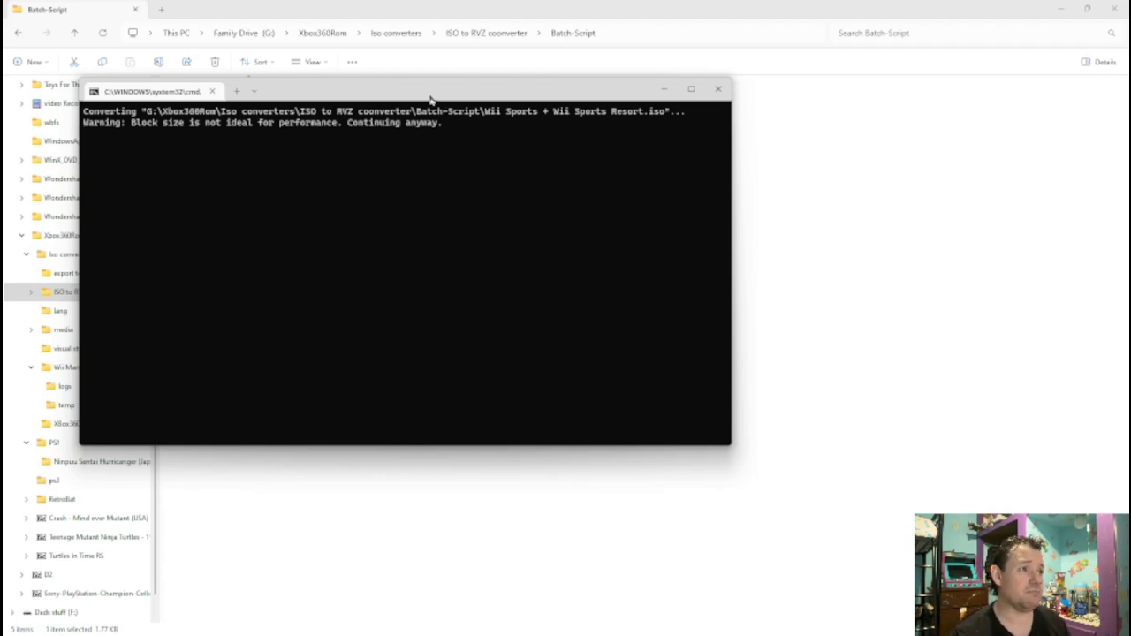
pyautogui.moveTo(432, 95); pyautogui.dragTo(461, 227)
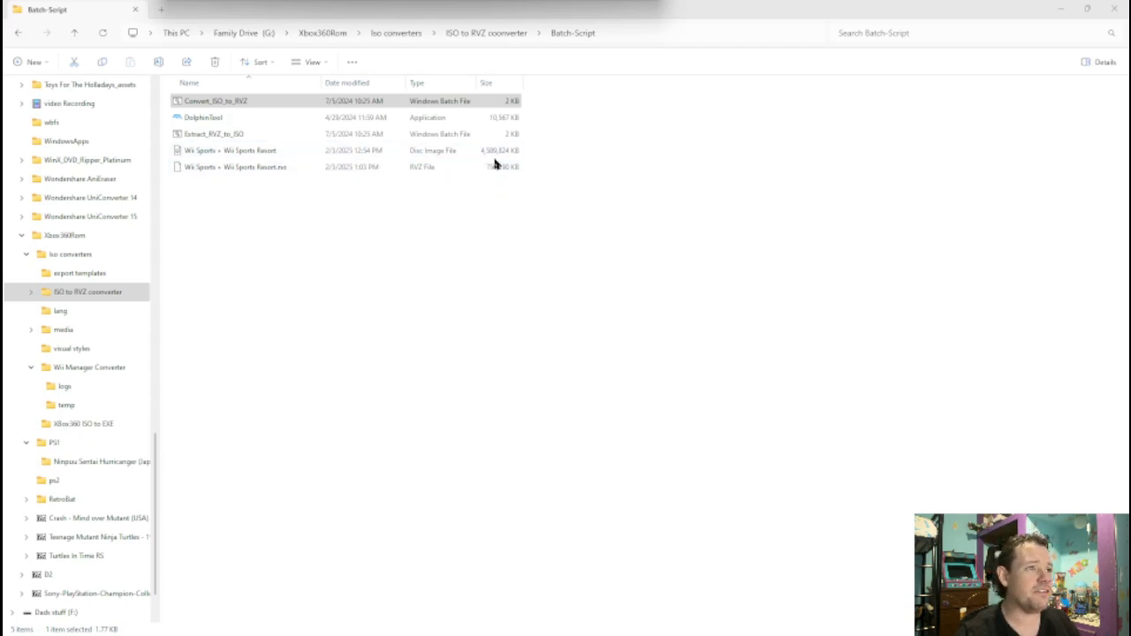
pyautogui.click(296, 154)
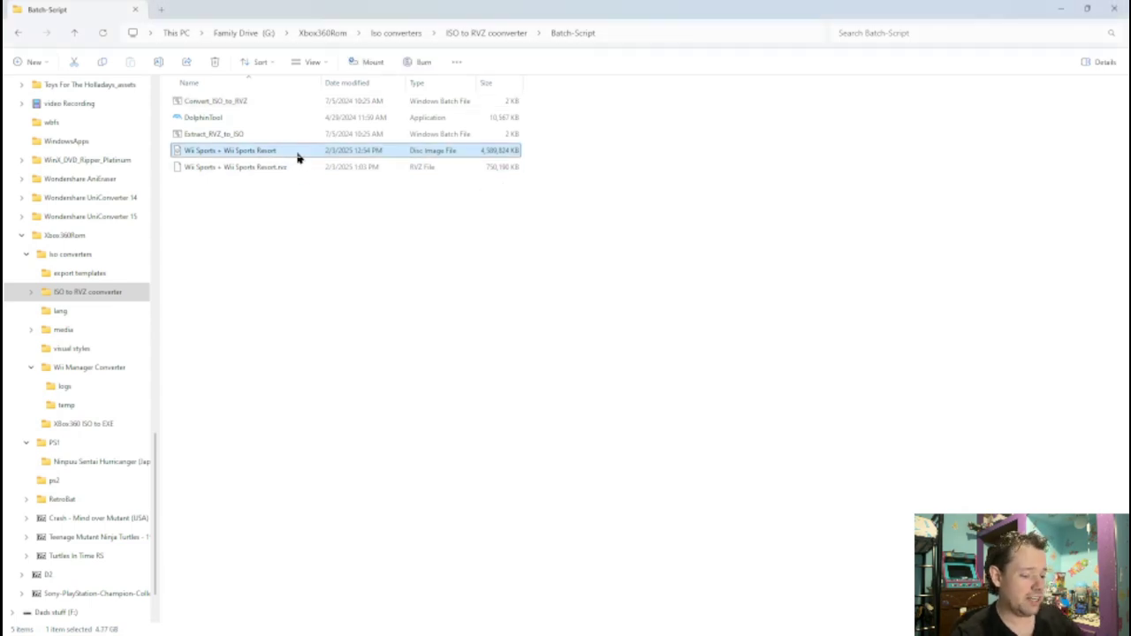
pyautogui.press('Delete')
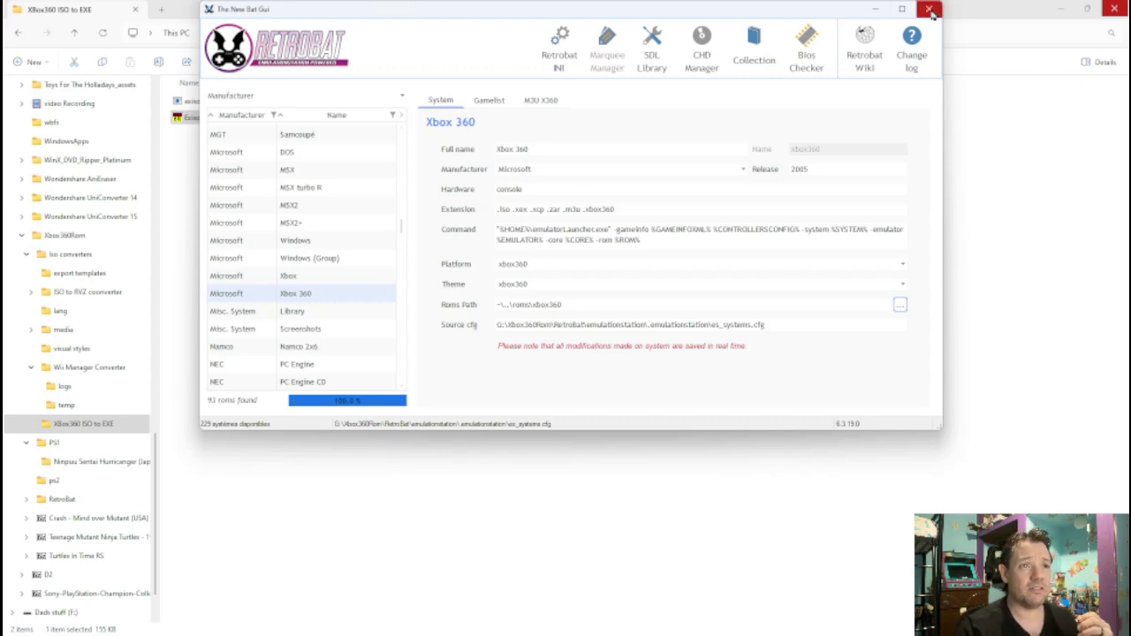
# - Minimize The New Bat Gui and launch ExisoGUI from the XBox360 ISO to EXE folder inside Iso converters
pyautogui.click(873, 11)
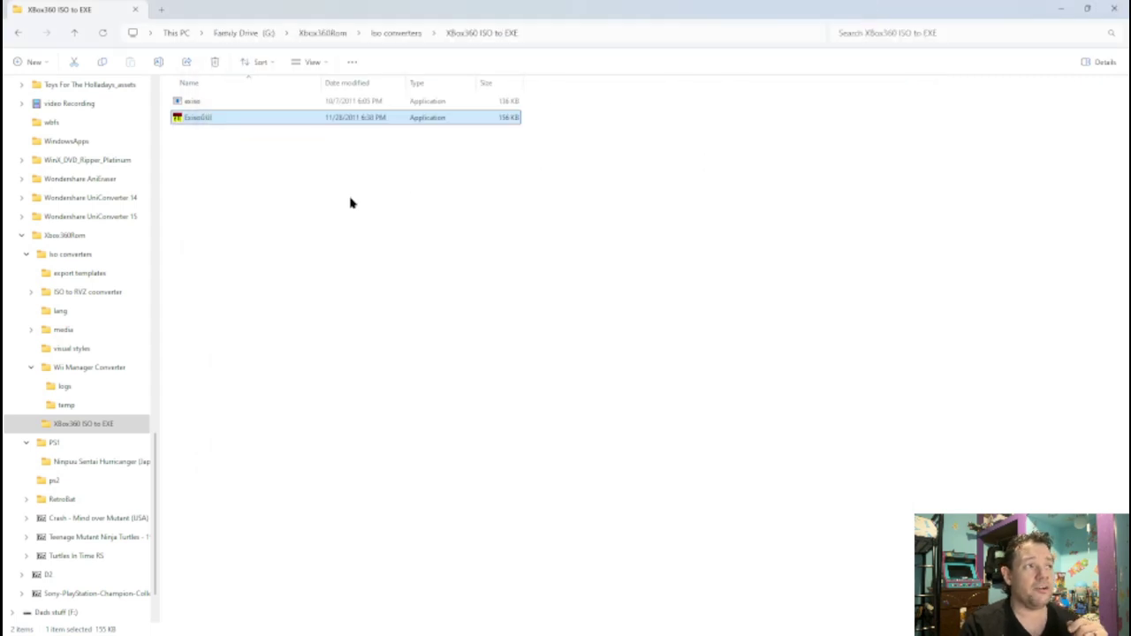
pyautogui.click(18, 35)
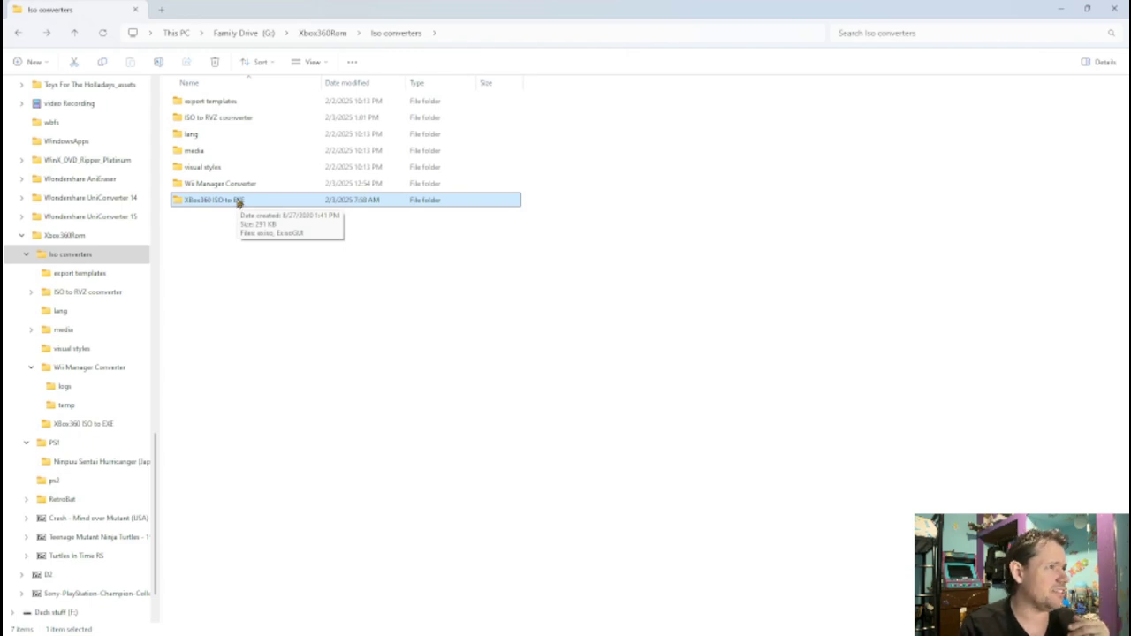
pyautogui.doubleClick(238, 202)
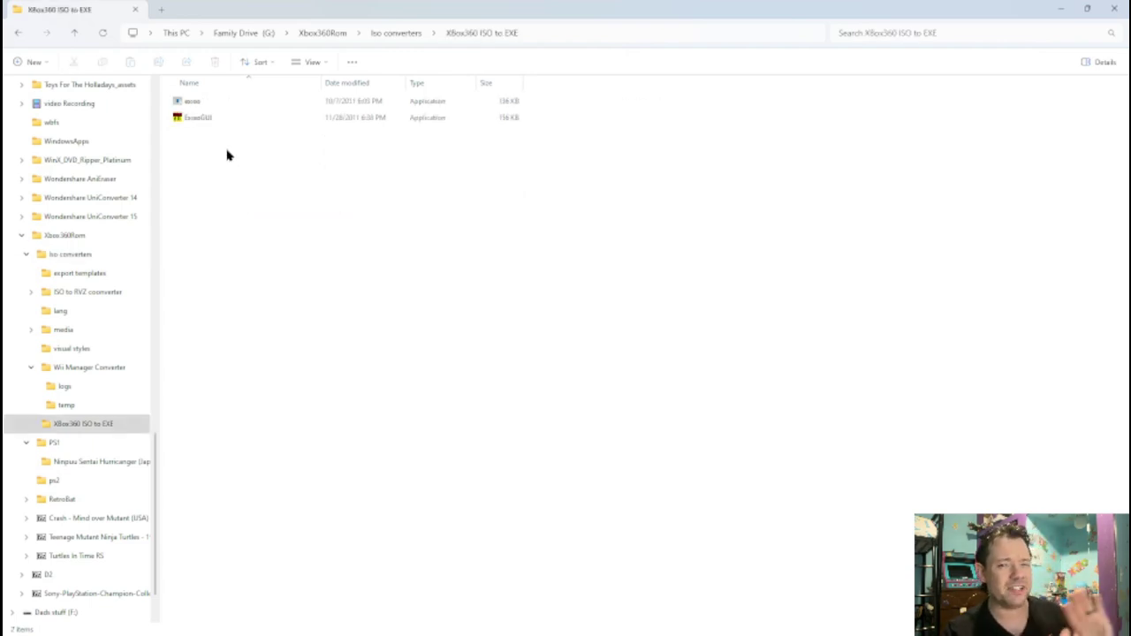
pyautogui.doubleClick(212, 118)
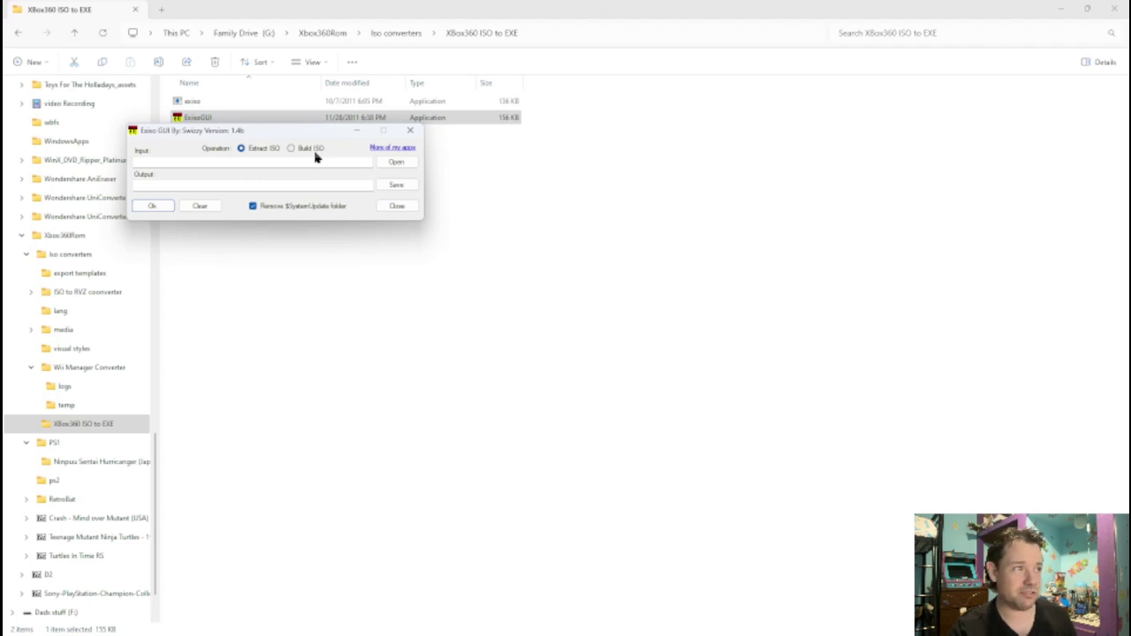
# - Extract the Crash - Mind over Mutant (USA) ISO from Xbox360Rom with the system update folder removed, and close the extractor
pyautogui.click(389, 160)
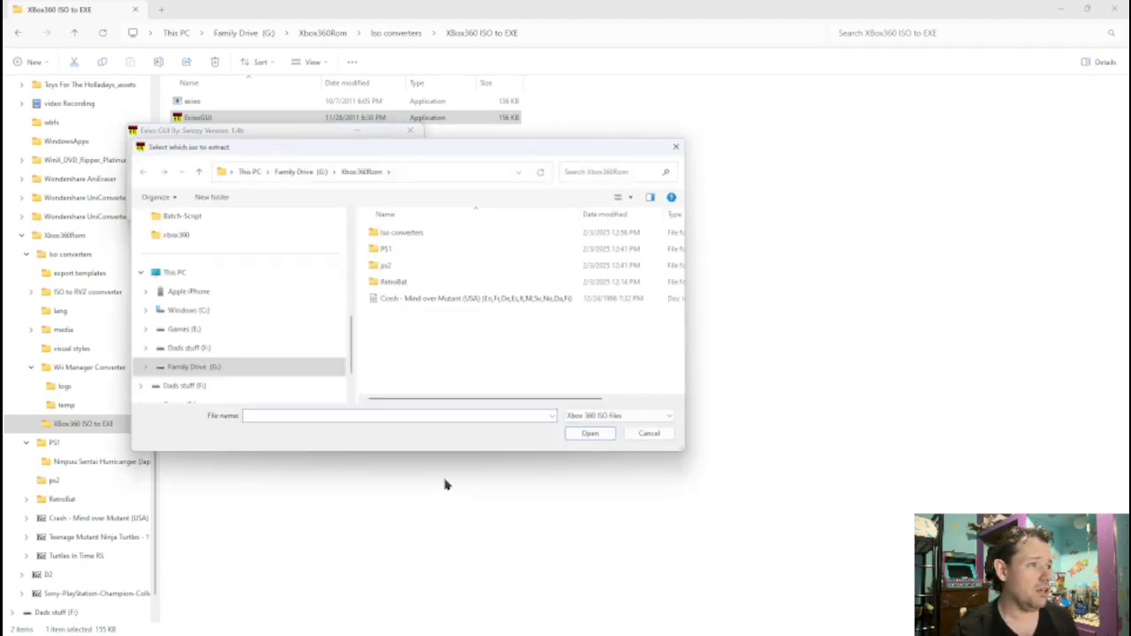
pyautogui.click(406, 300)
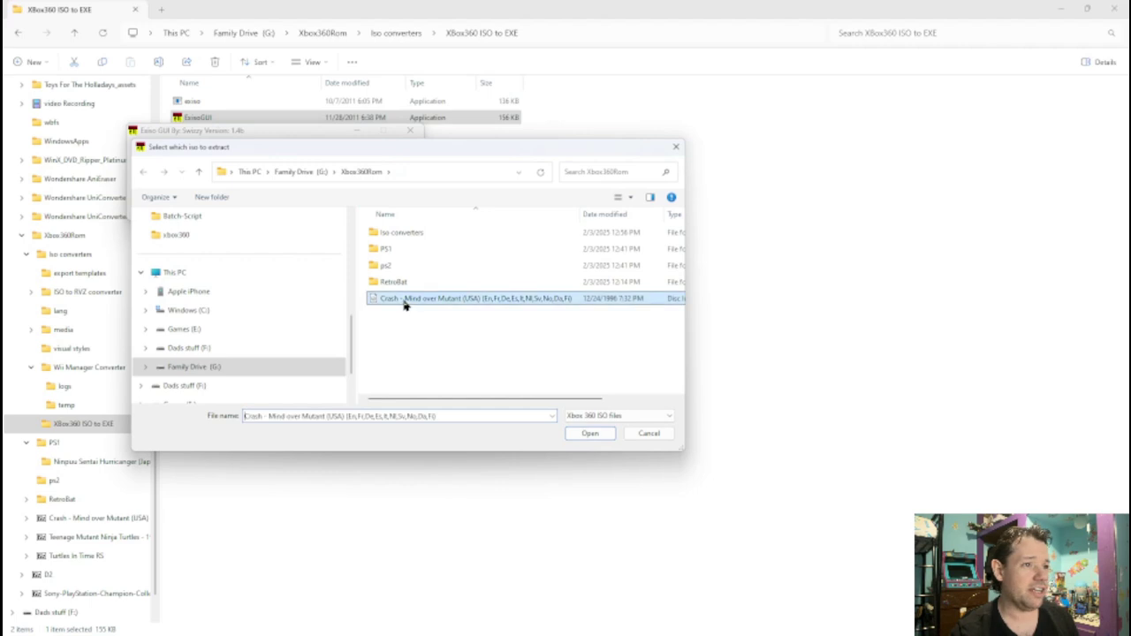
pyautogui.click(601, 440)
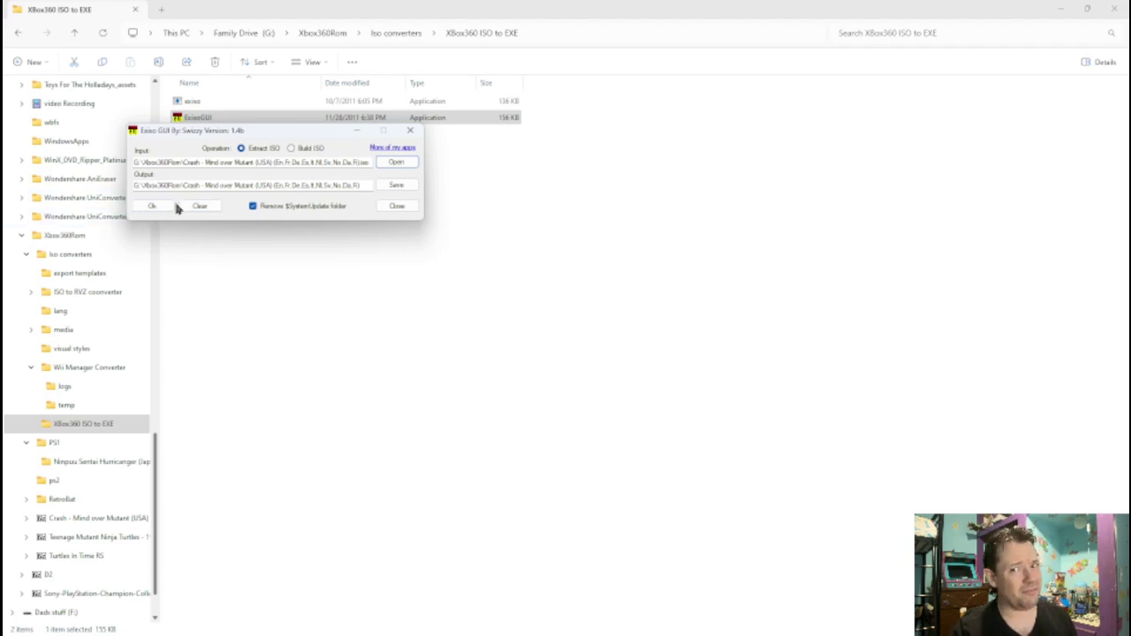
pyautogui.click(152, 207)
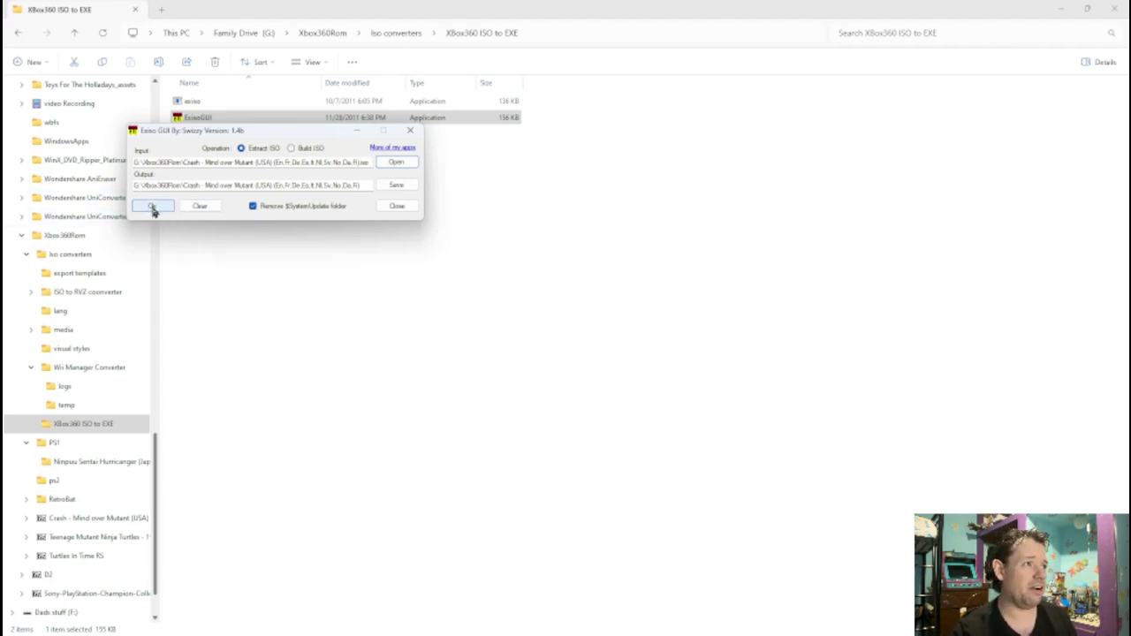
pyautogui.click(609, 358)
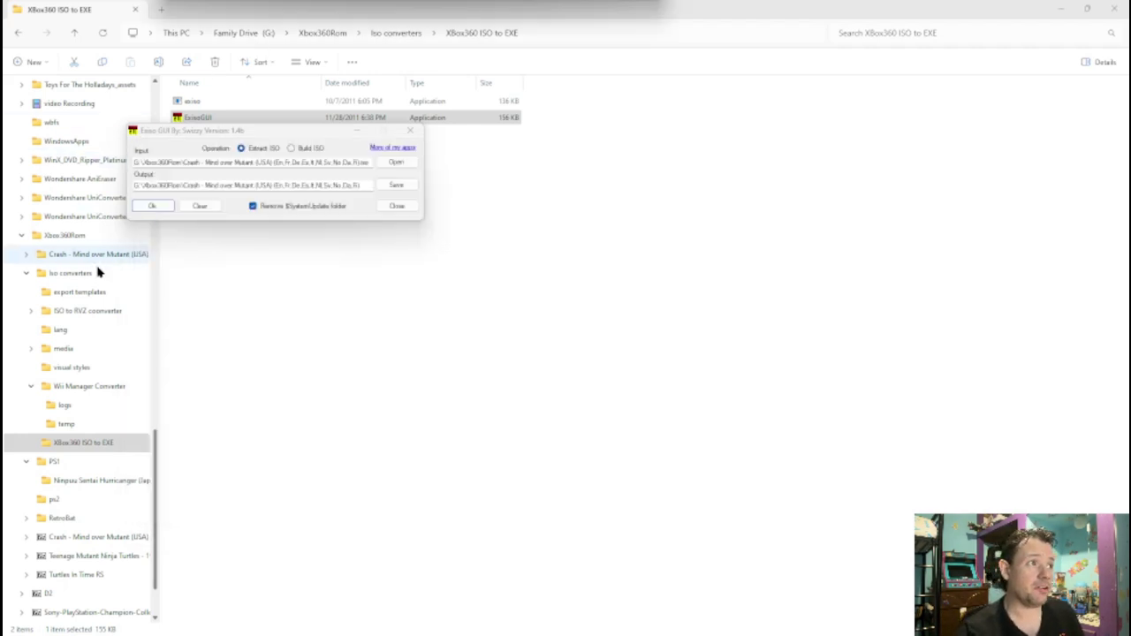
pyautogui.click(203, 206)
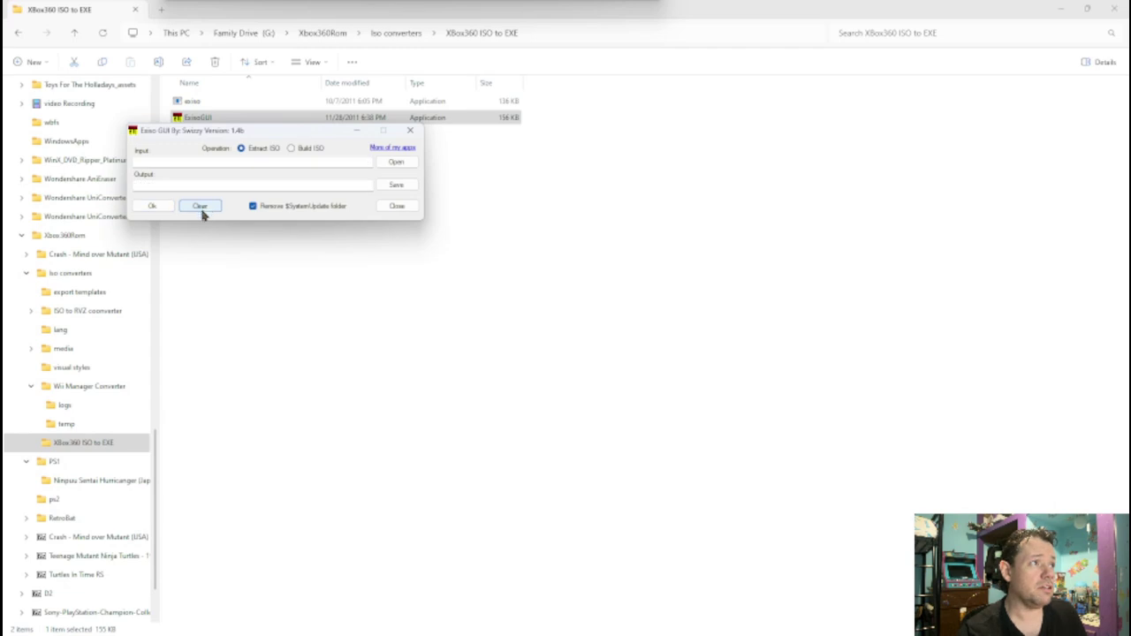
pyautogui.click(410, 132)
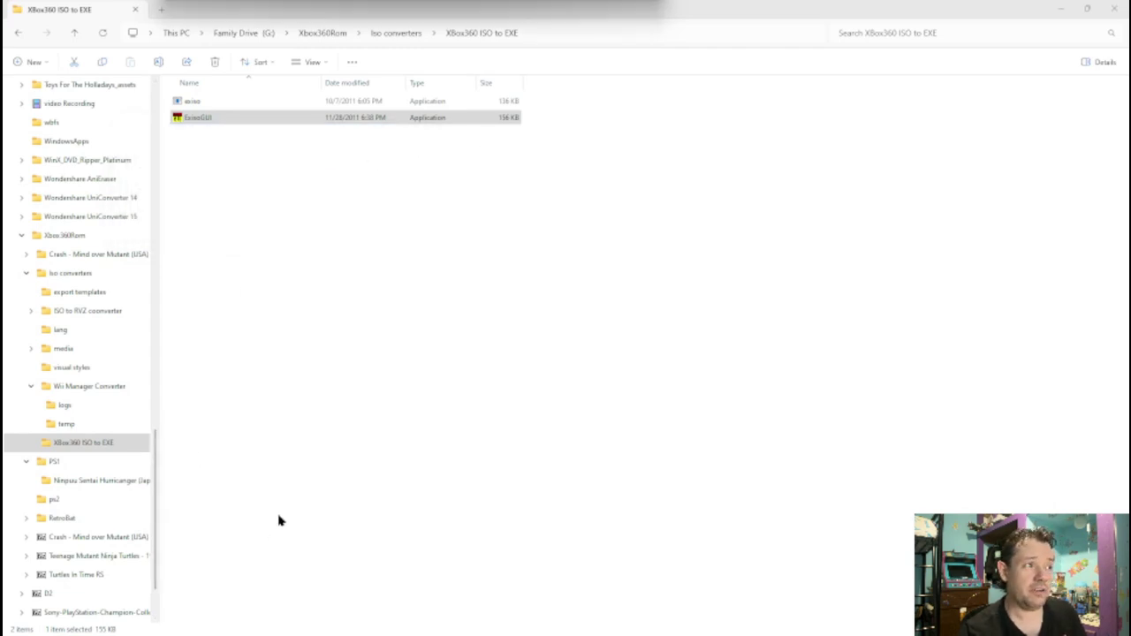
# - Delete the Crash - Mind over Mutant (USA) disc image and 7Z archive from the Xbox360Rom folder
pyautogui.click(53, 235)
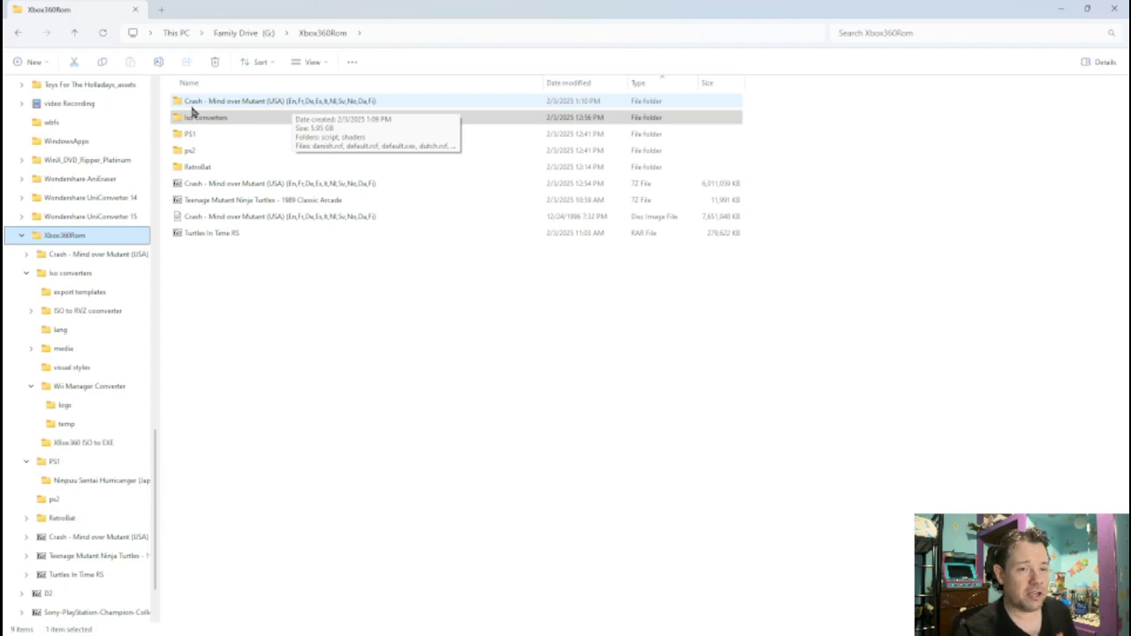
pyautogui.click(268, 218)
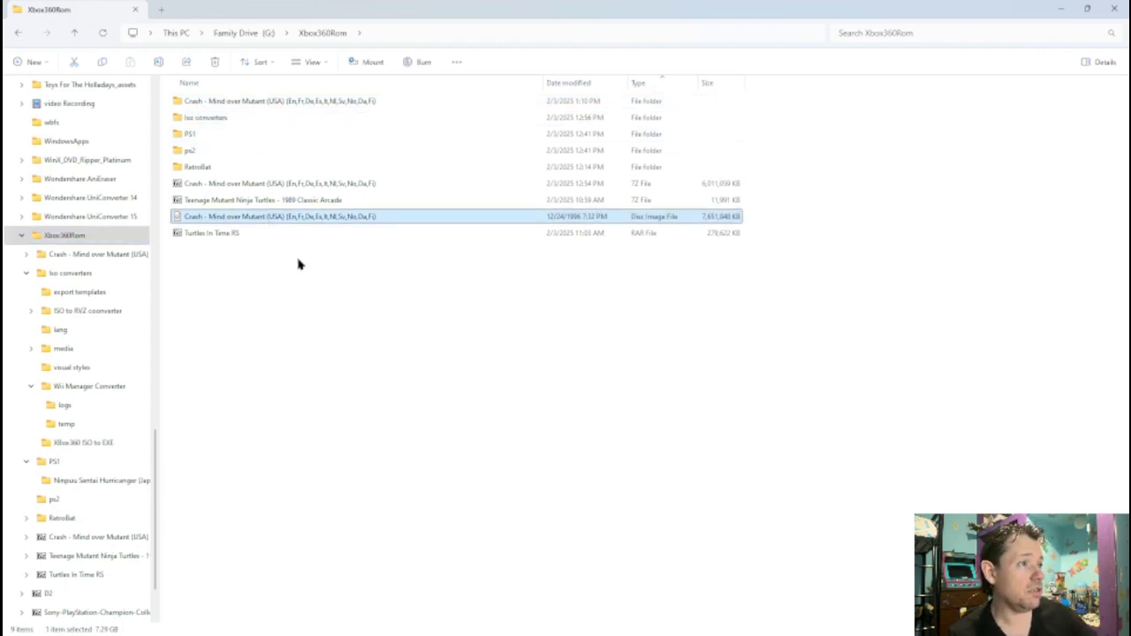
pyautogui.press('Delete')
pyautogui.click(259, 185)
pyautogui.press('Delete')
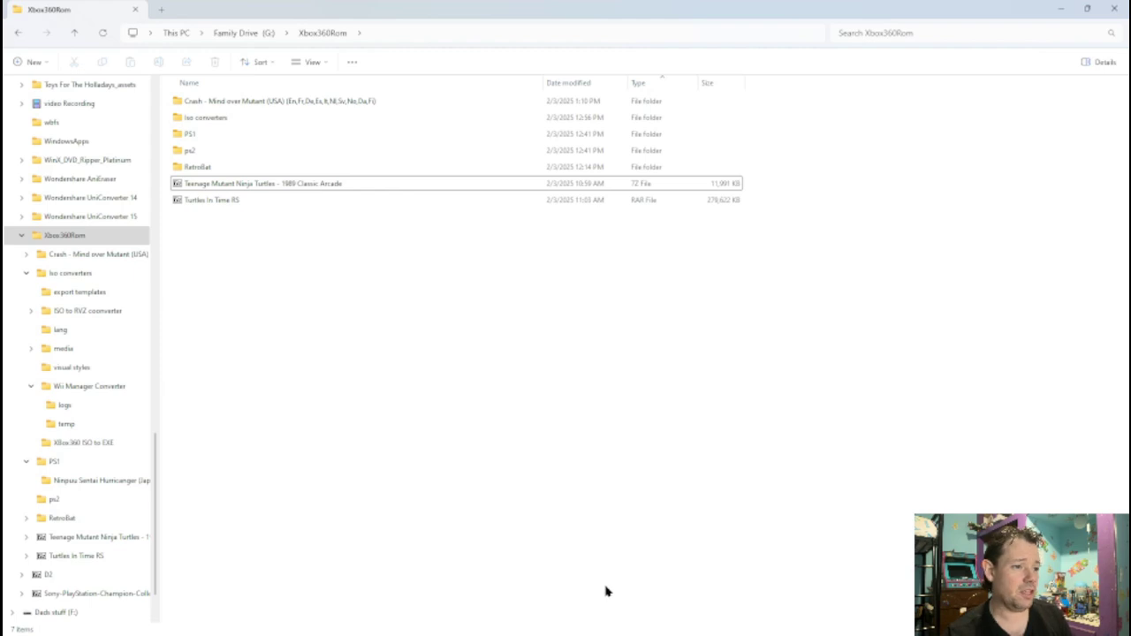
# - Switch to The New Bat Gui and examine the supported file extensions of the Sony PlayStation, Playstation 2, 3 and 4 systems
pyautogui.moveTo(657, 633)
pyautogui.click(734, 622)
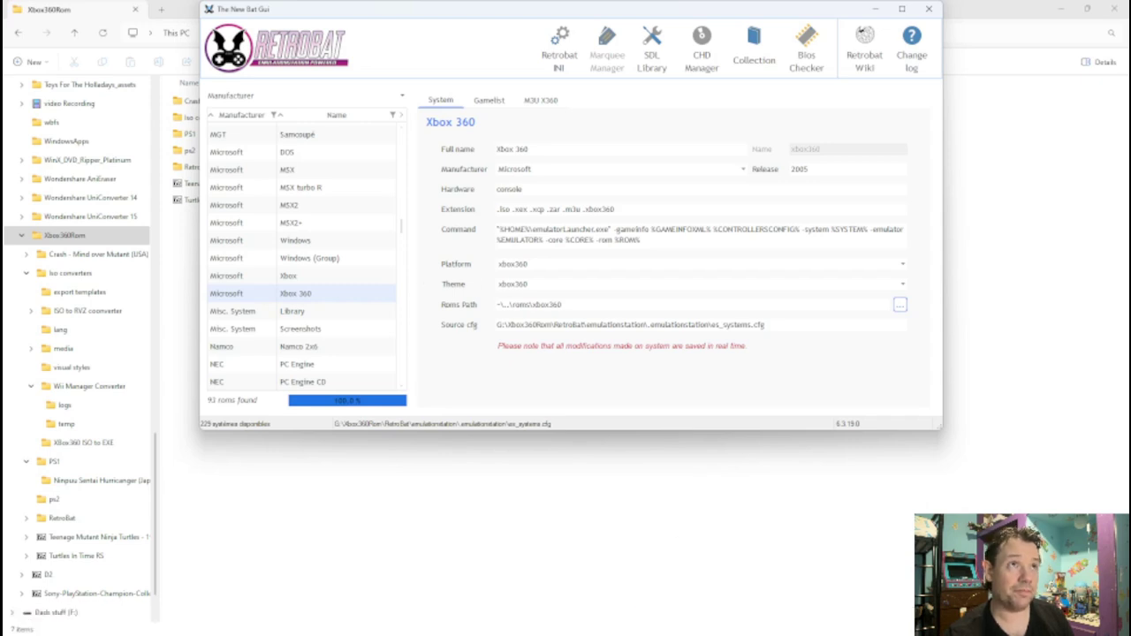
pyautogui.scroll(-15, 301, 257)
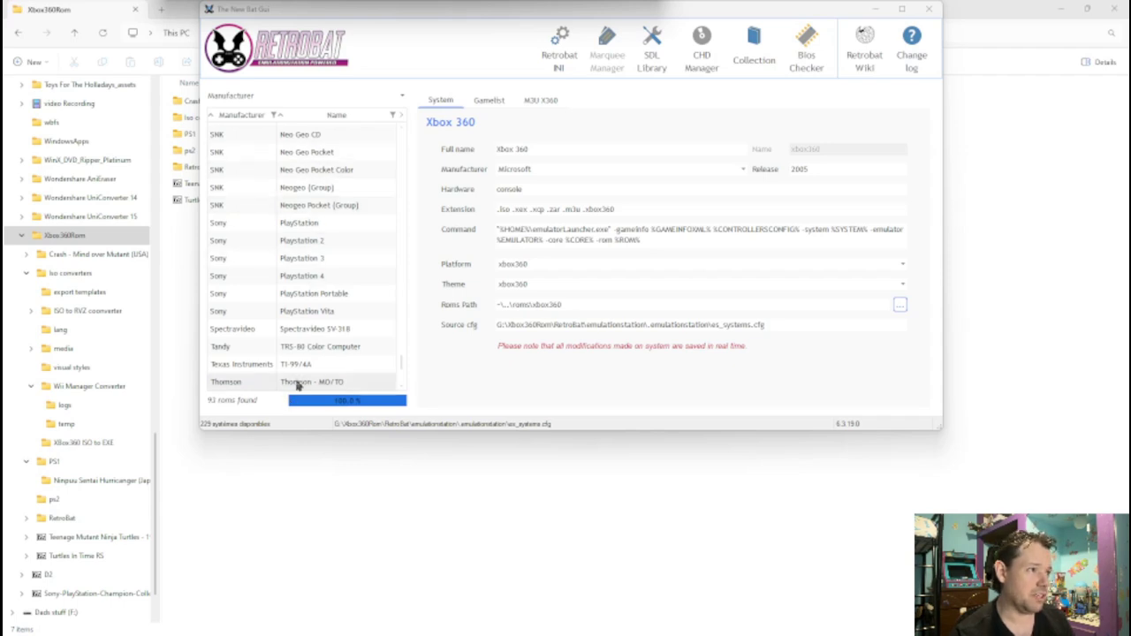
pyautogui.click(353, 227)
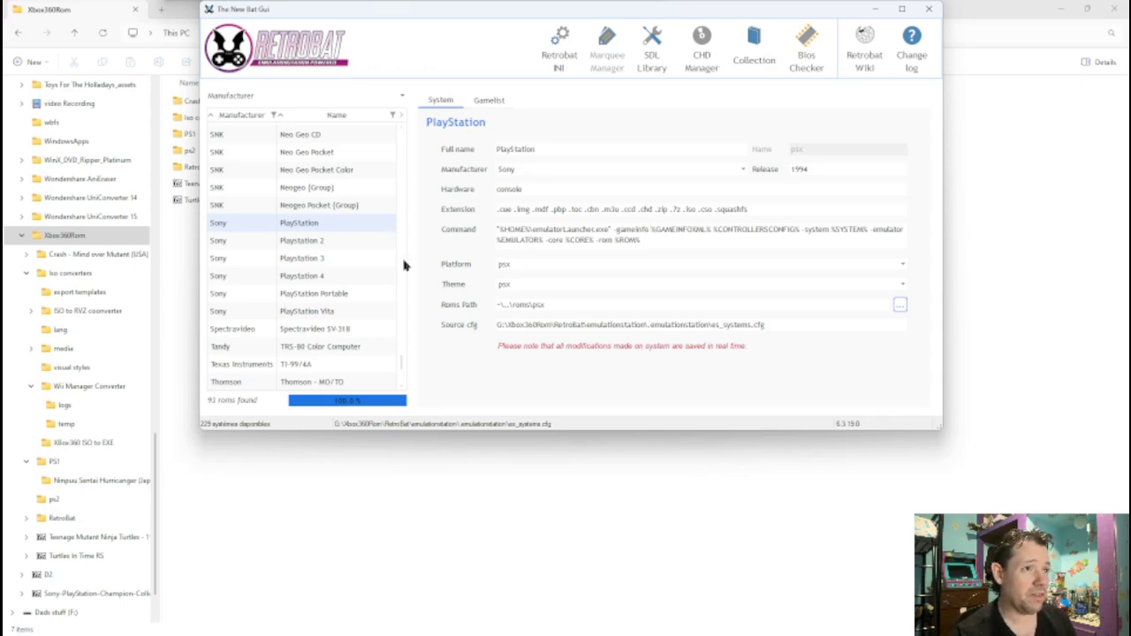
pyautogui.click(321, 244)
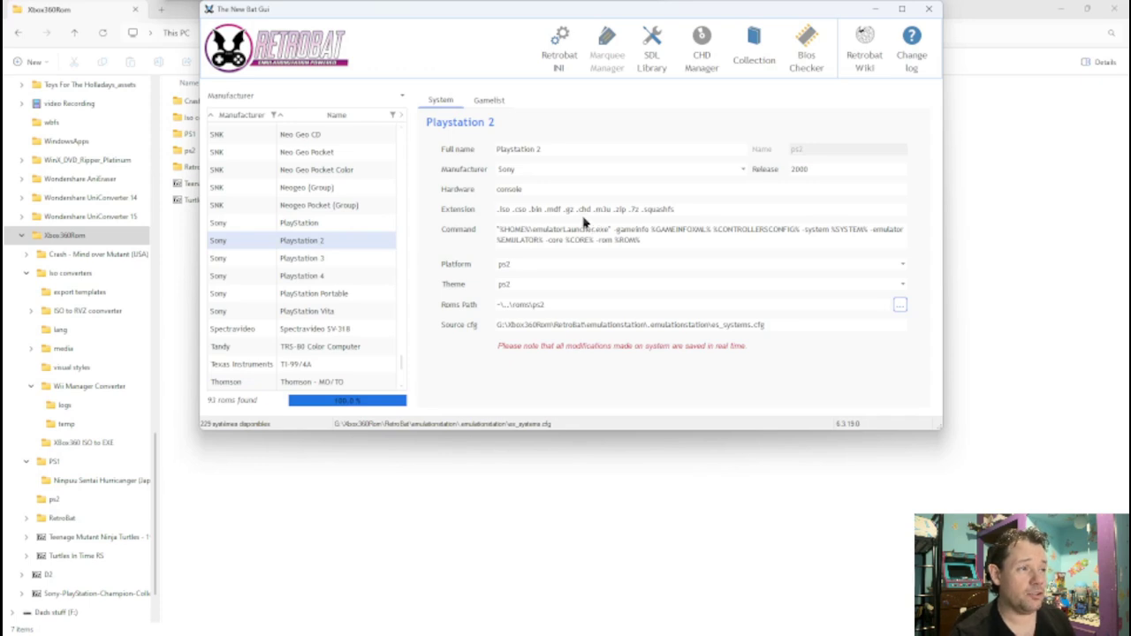
pyautogui.click(293, 260)
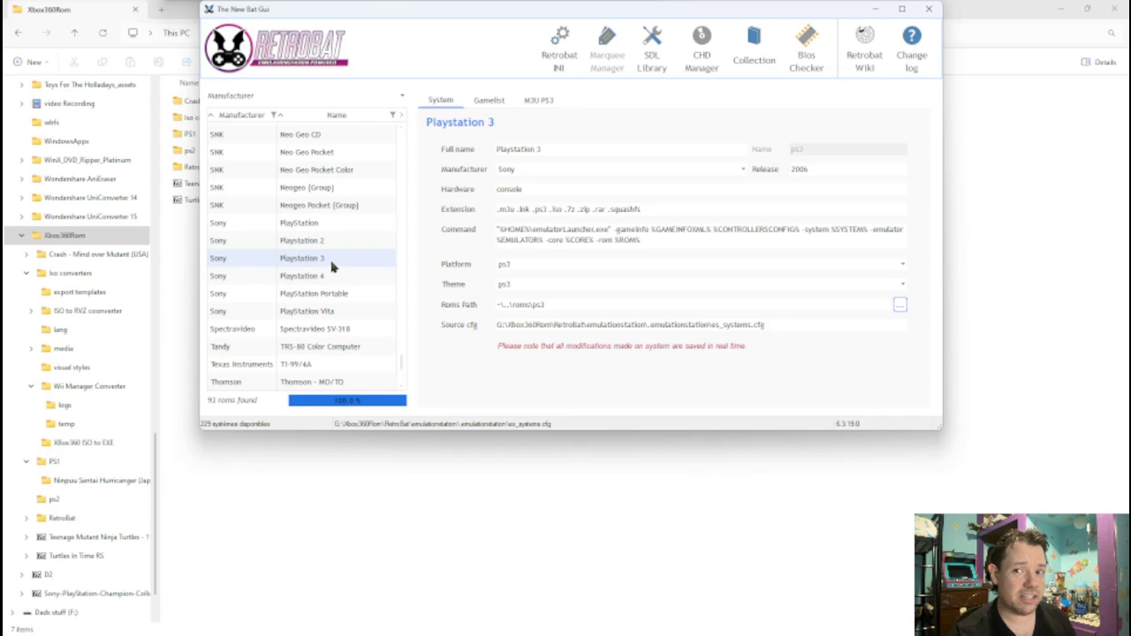
pyautogui.click(330, 278)
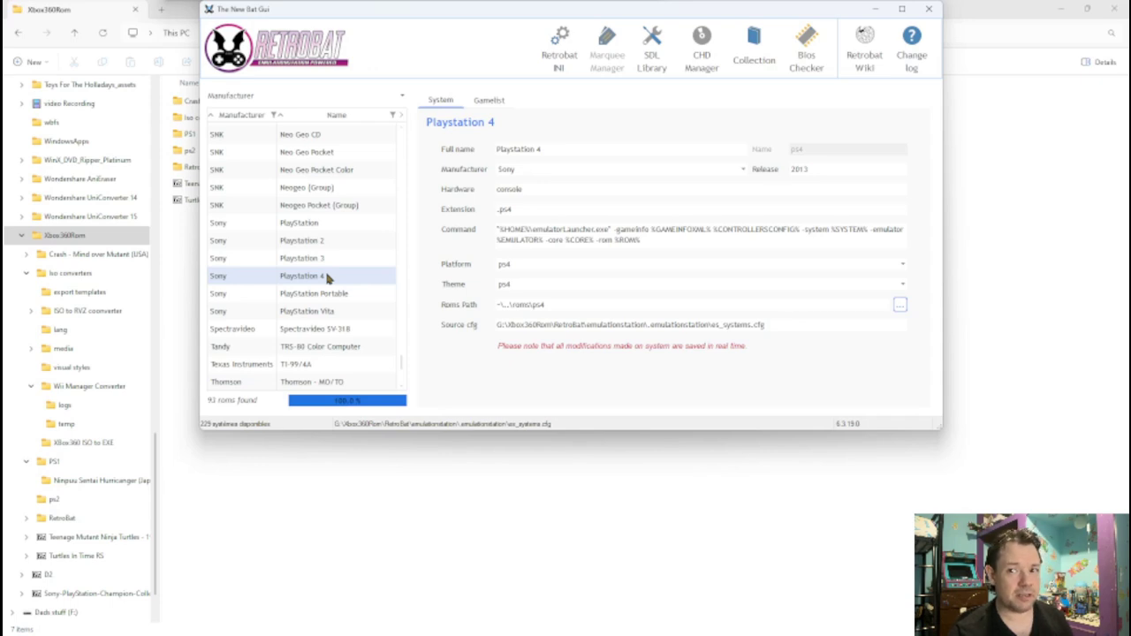
pyautogui.click(324, 261)
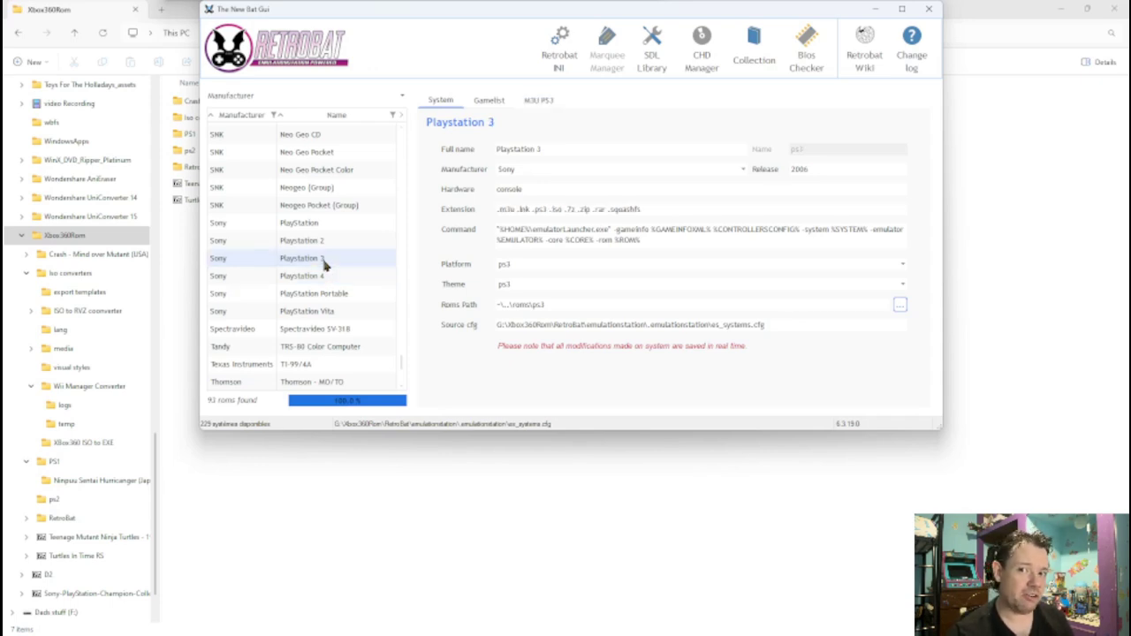
pyautogui.click(324, 226)
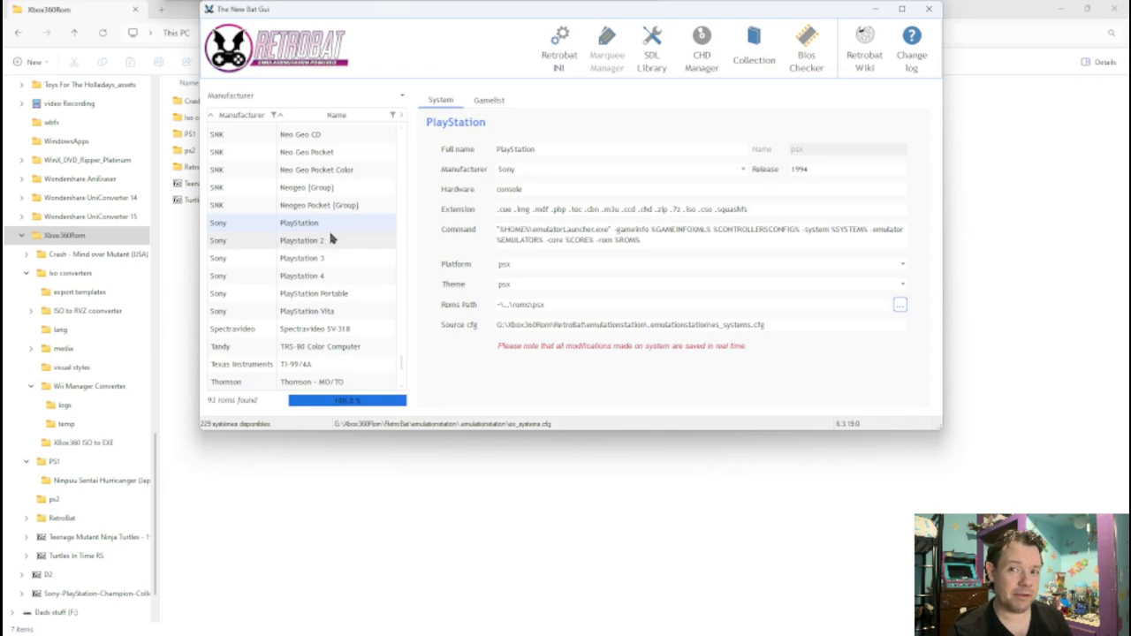
# - Convert Ninpuu Sentai Hurricanger (Japan).cue from its subfolder in Xbox360Rom's PS1 folder to CHD with the CHD Manager's single file conversion
pyautogui.click(701, 41)
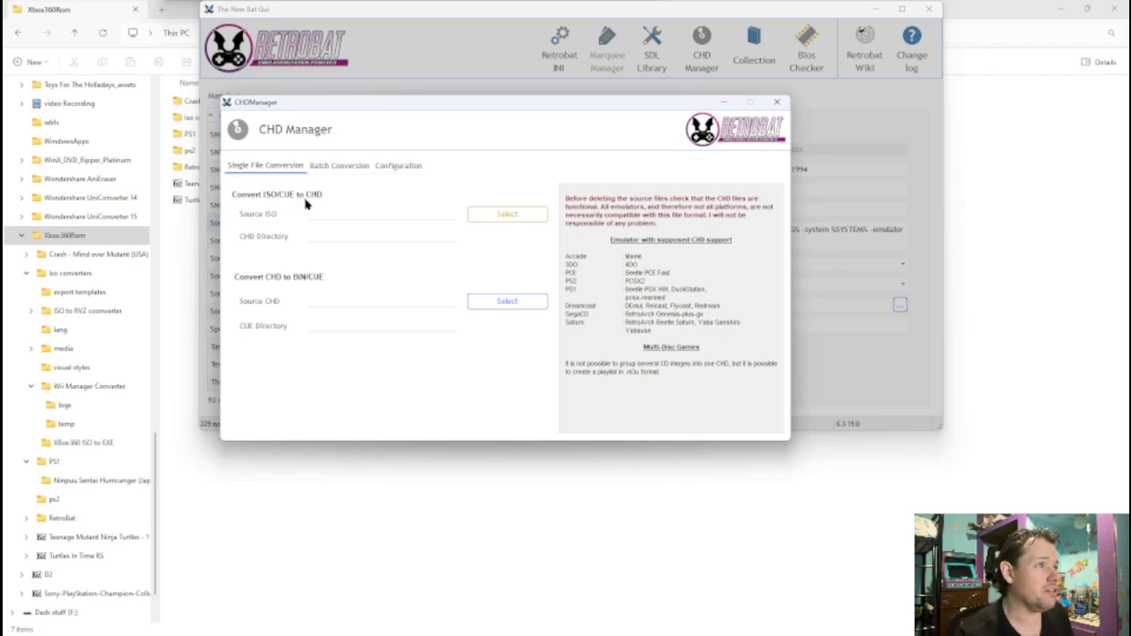
pyautogui.click(481, 216)
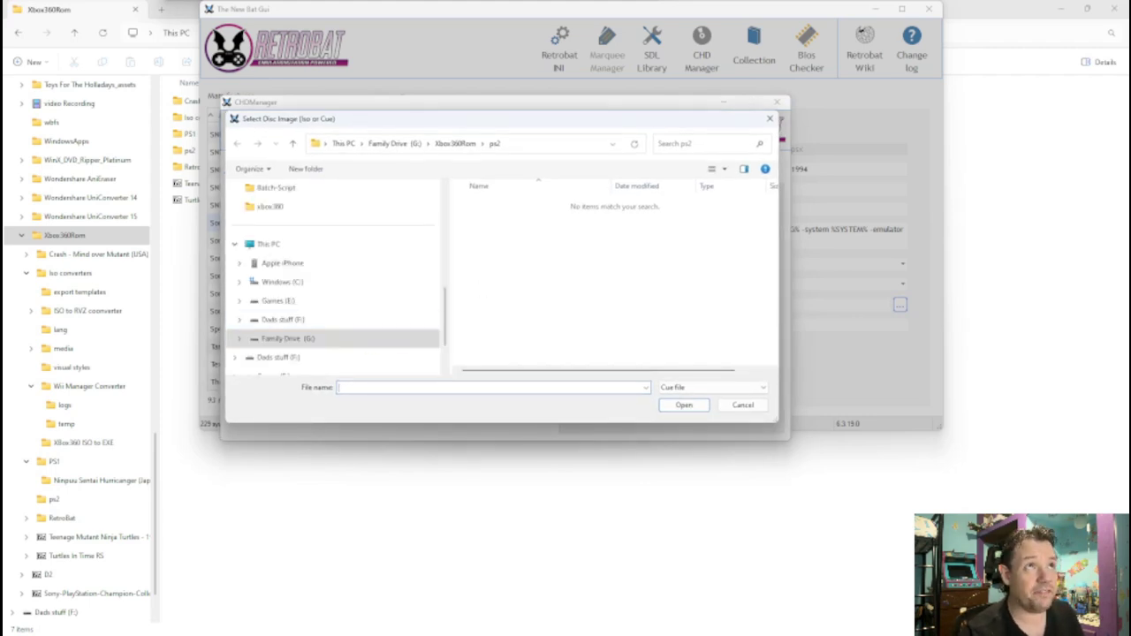
pyautogui.hotkey('alt', 'Up')
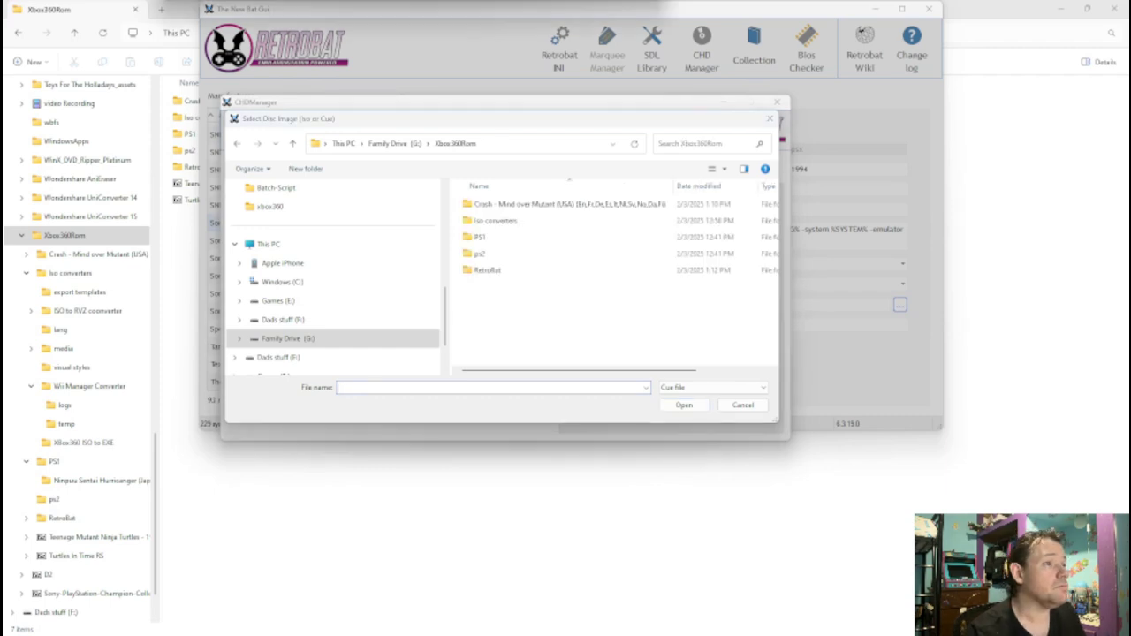
pyautogui.doubleClick(474, 239)
pyautogui.doubleClick(518, 204)
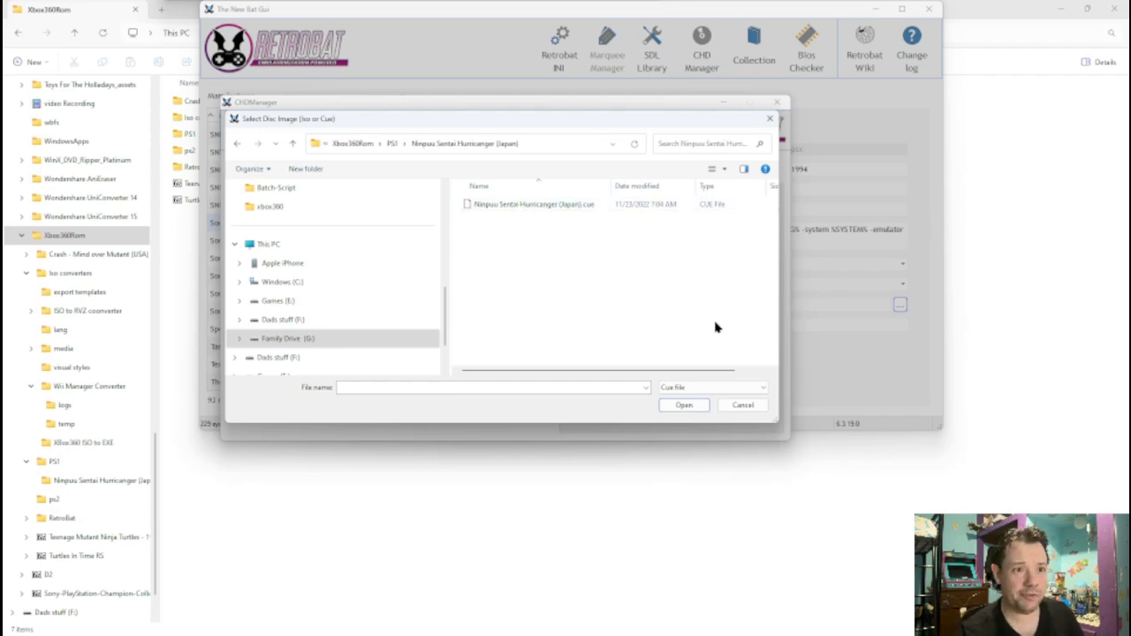
pyautogui.click(738, 389)
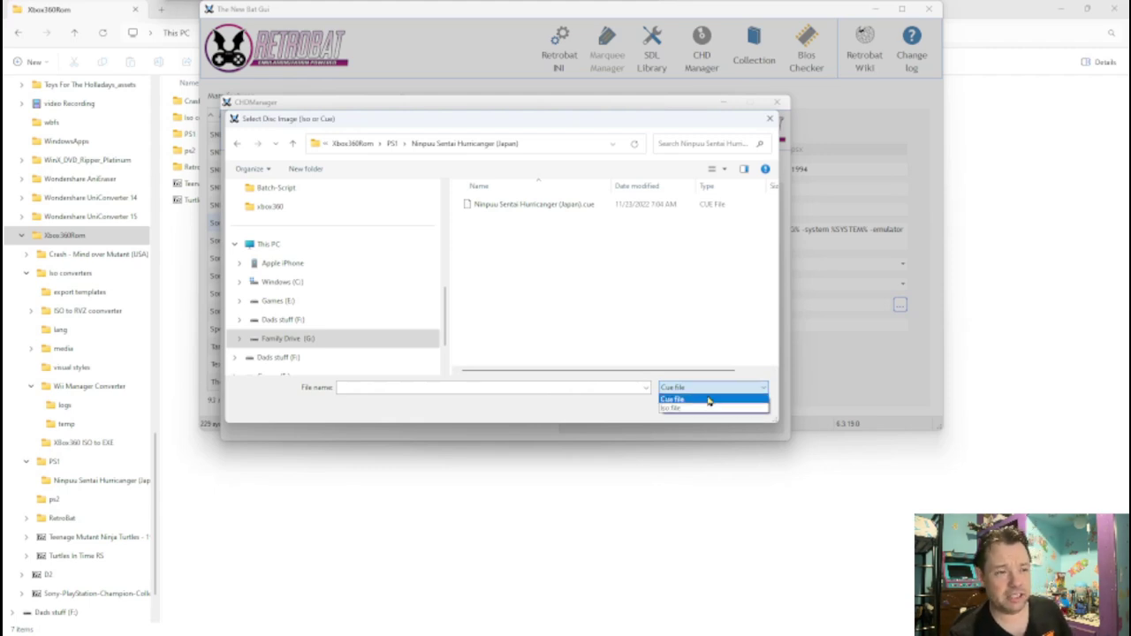
pyautogui.click(709, 401)
pyautogui.click(542, 208)
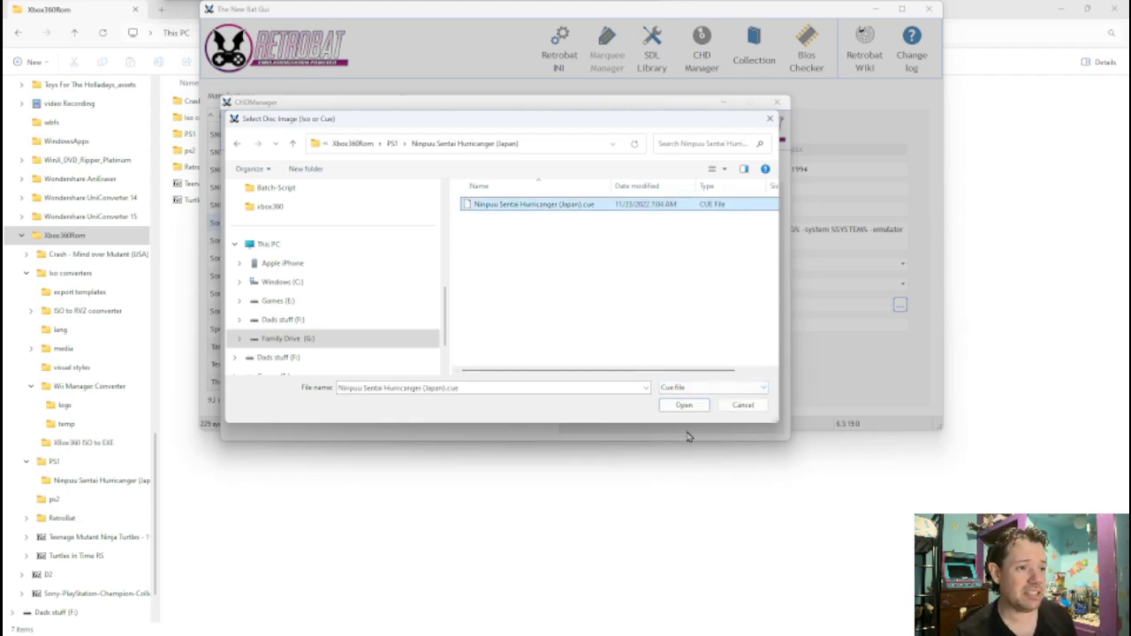
pyautogui.click(684, 406)
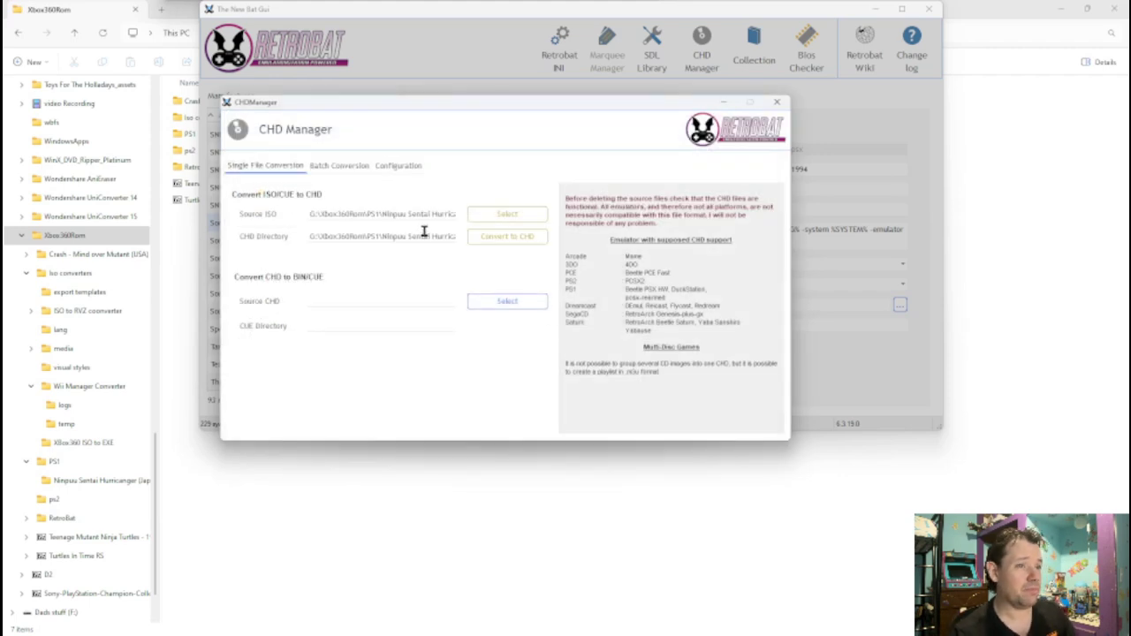
pyautogui.click(490, 242)
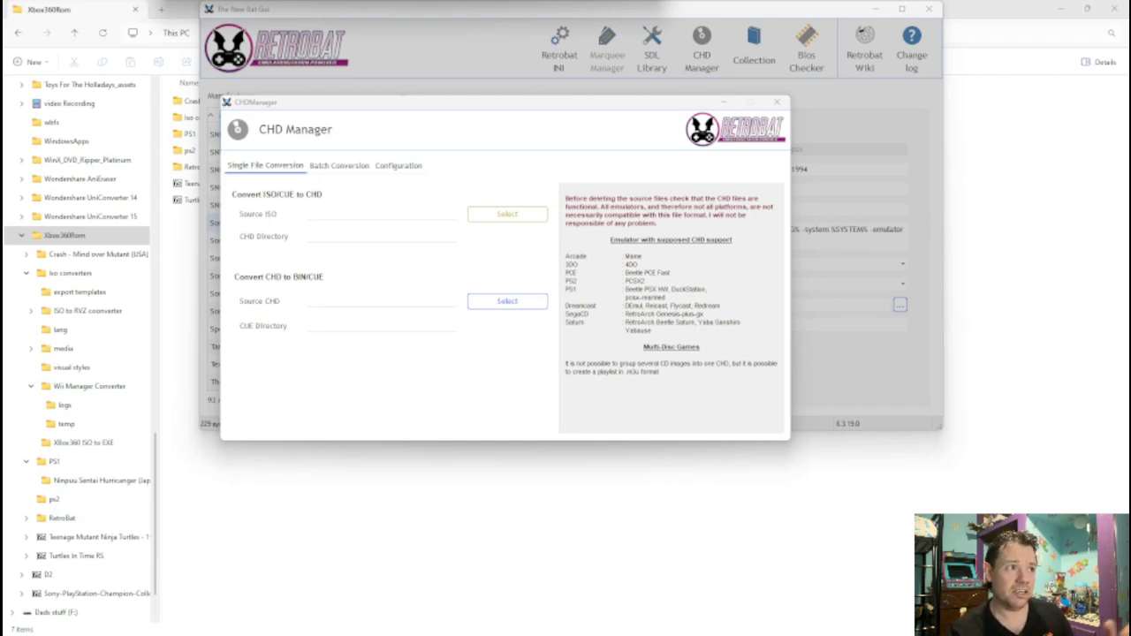
# - Convert the Charlie's Angels (Europe) ISO from Xbox360Rom's ps2 folder to CHD with the single file conversion
pyautogui.click(540, 219)
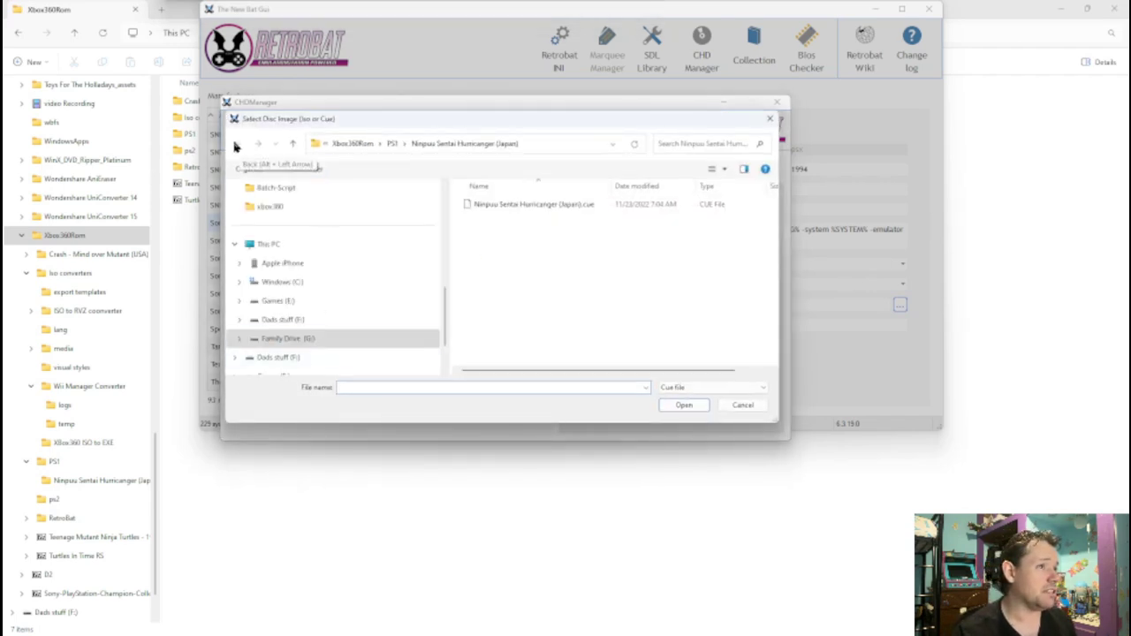
pyautogui.click(288, 339)
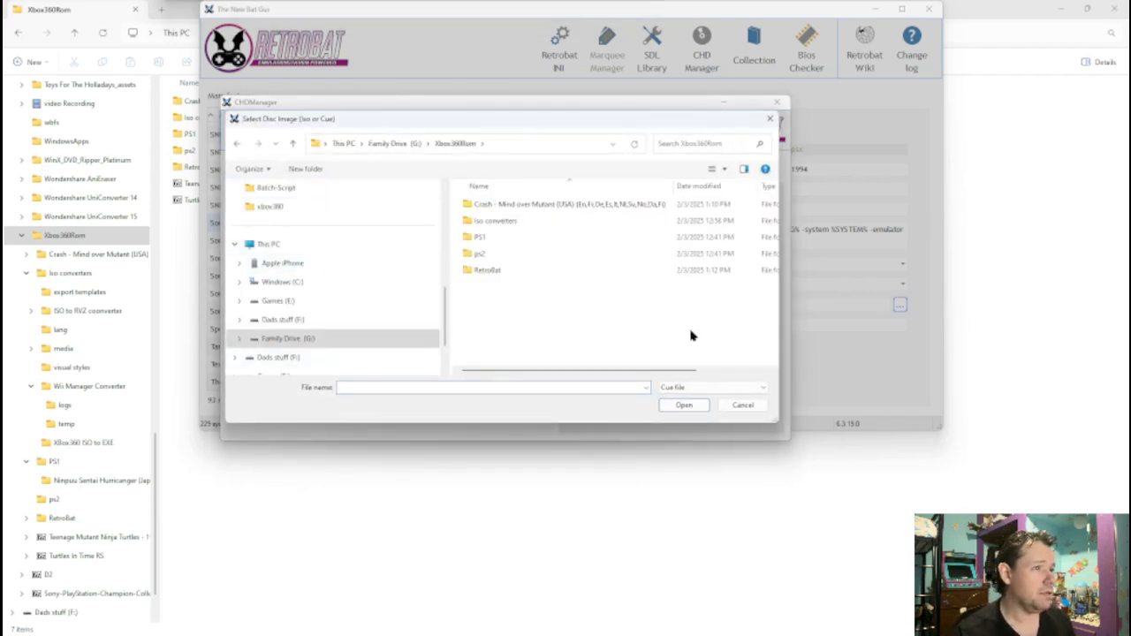
pyautogui.doubleClick(491, 254)
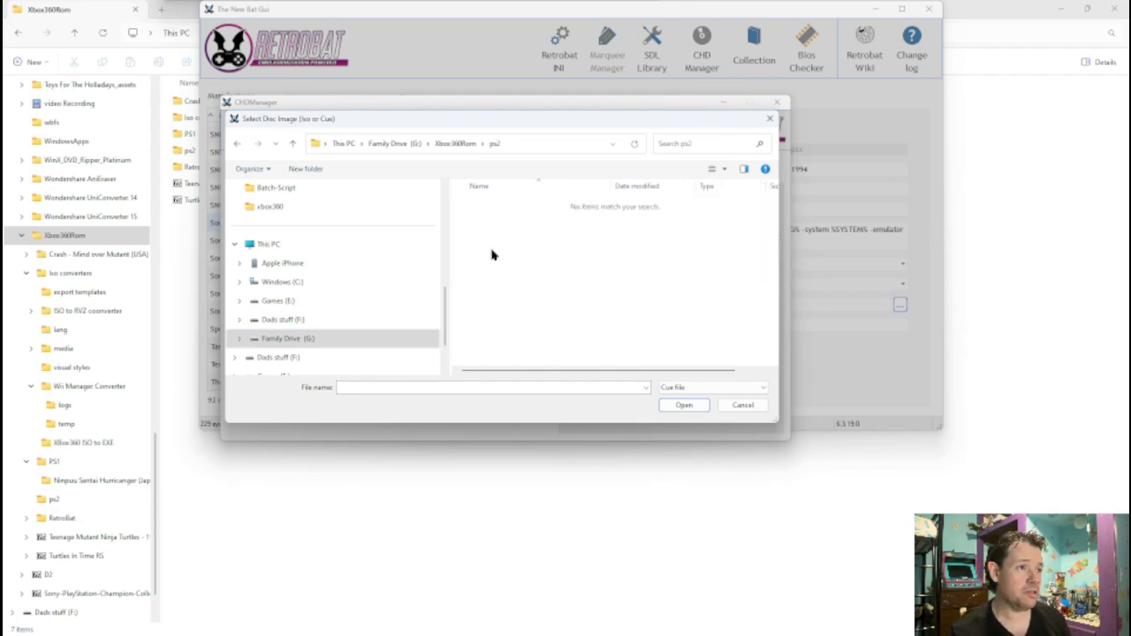
pyautogui.click(676, 389)
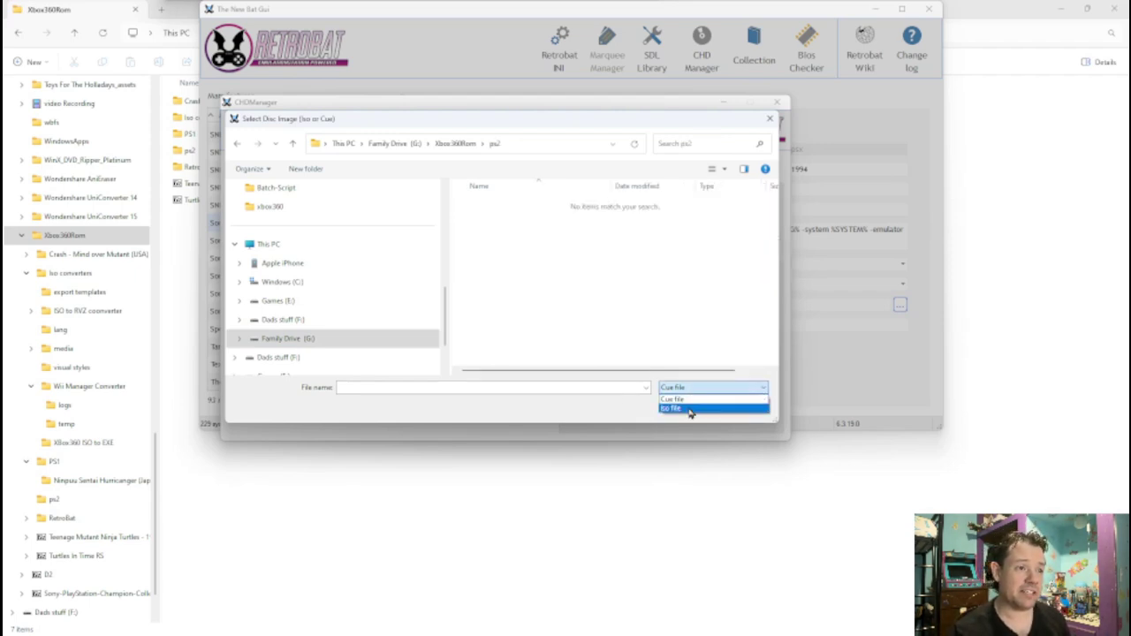
pyautogui.click(691, 409)
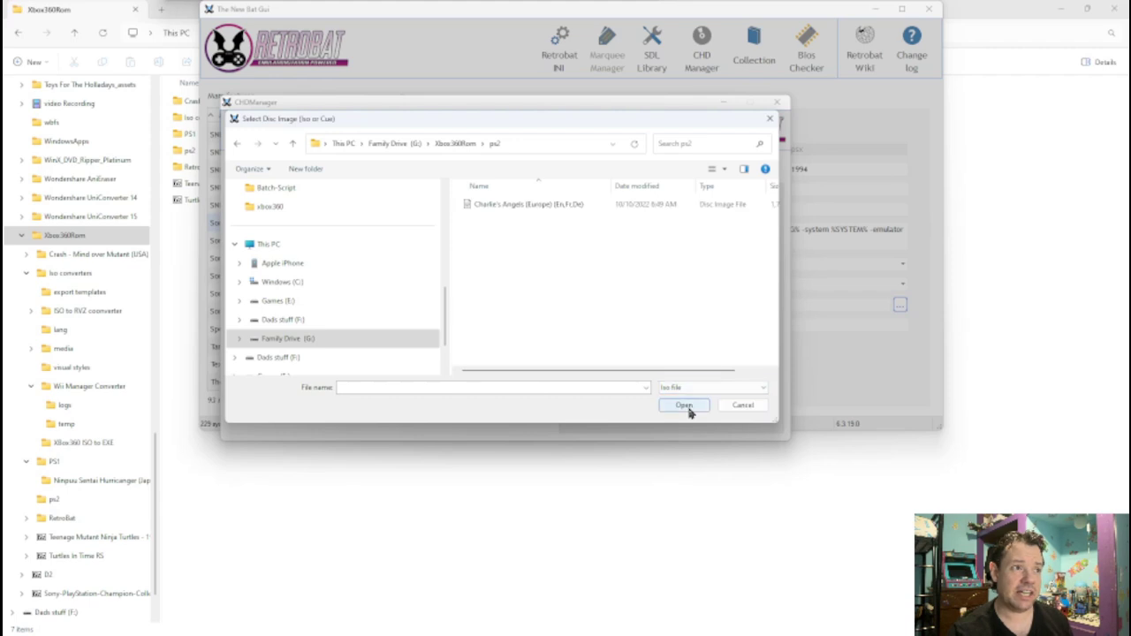
pyautogui.click(544, 206)
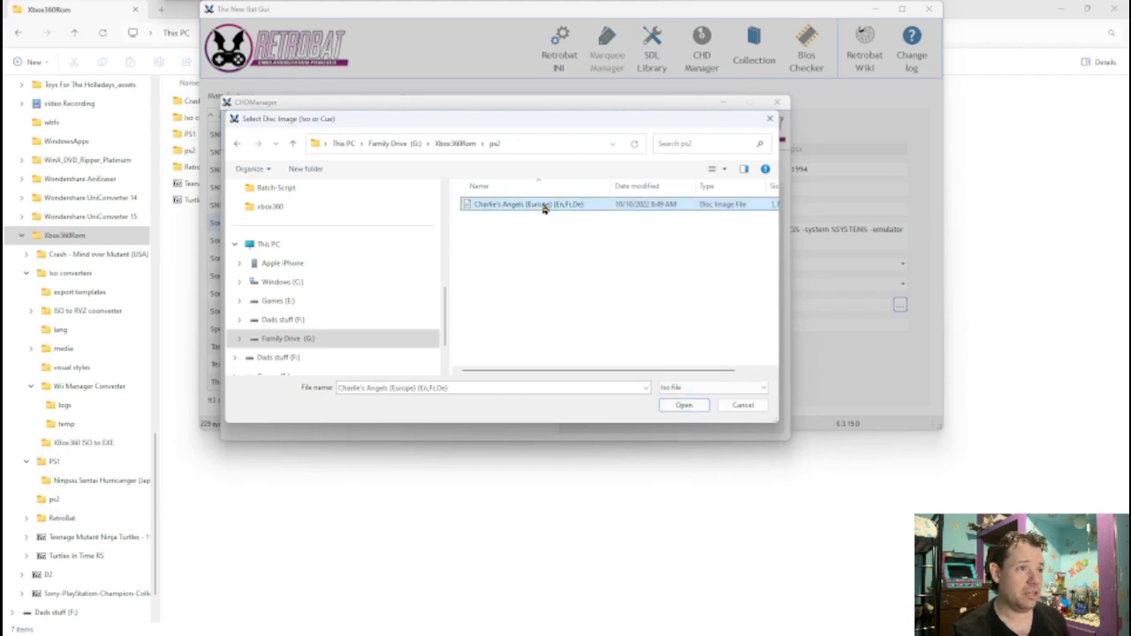
pyautogui.click(686, 406)
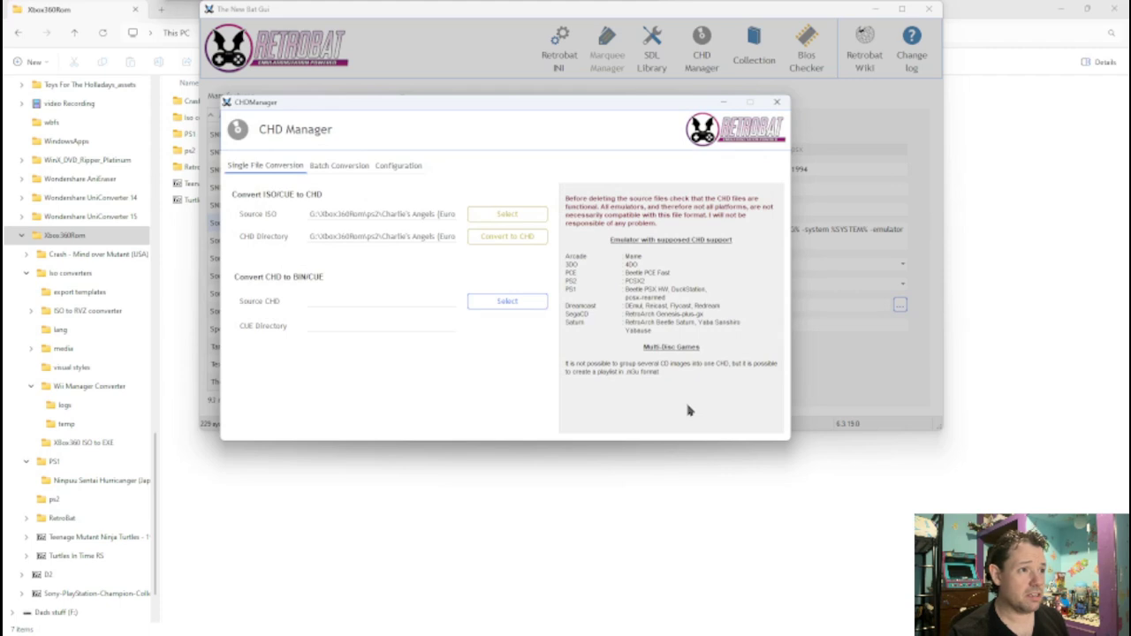
pyautogui.click(520, 243)
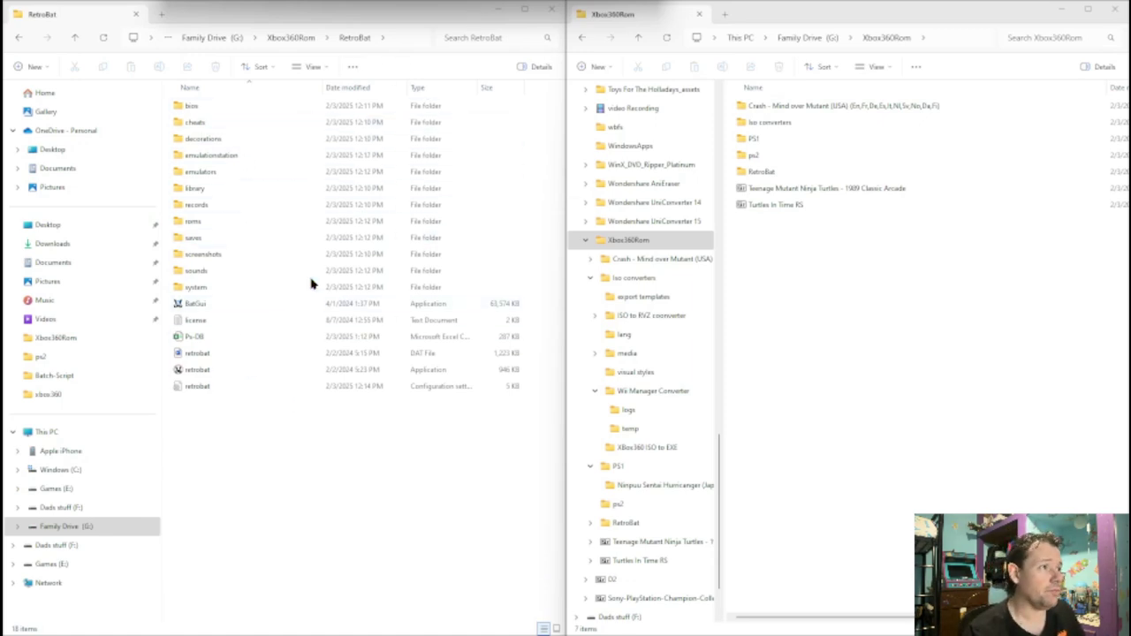
# - Move Ninpuu Sentai Hurricanger (Japan).chd from its subfolder in Xbox360Rom's PS1 folder into the psx folder of RetroBat's roms
pyautogui.doubleClick(203, 221)
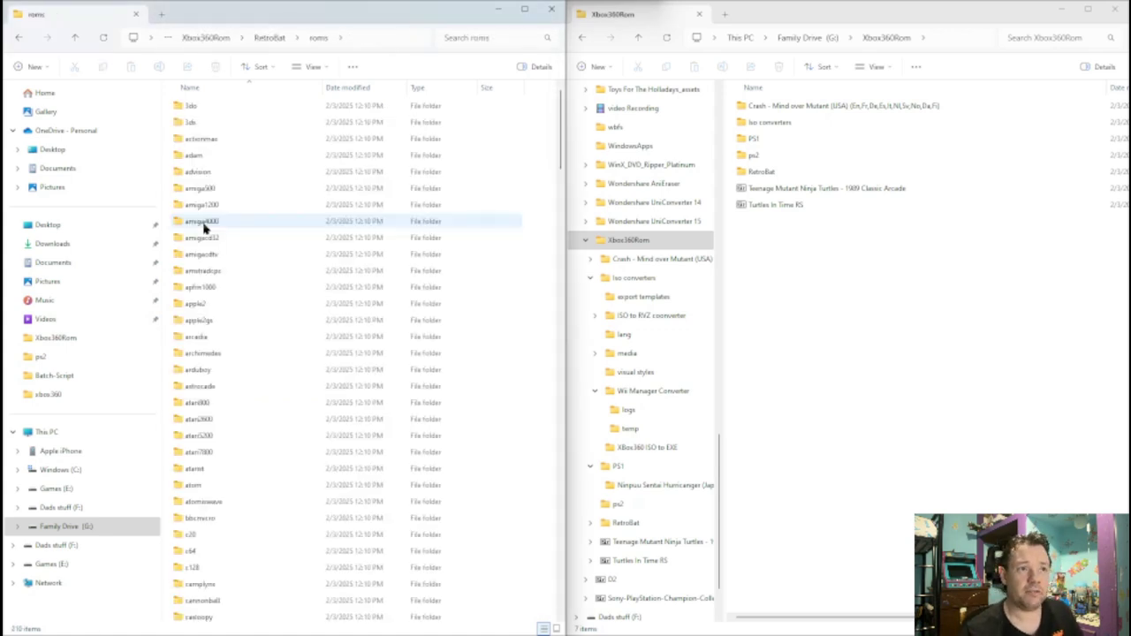
pyautogui.doubleClick(756, 142)
pyautogui.scroll(-20, 343, 378)
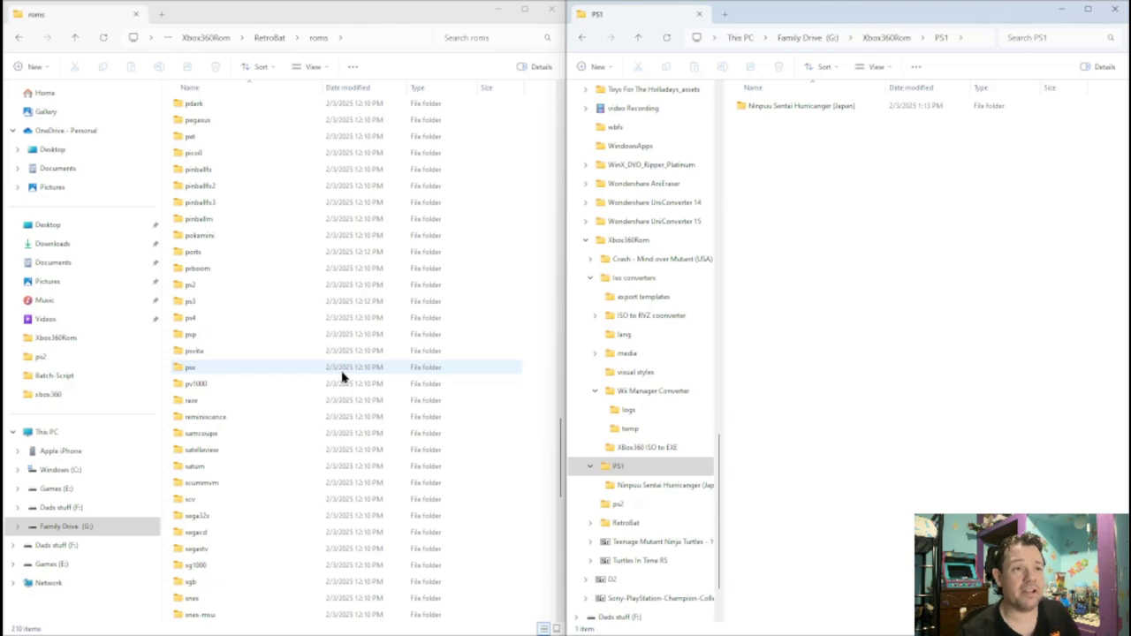
pyautogui.click(820, 107)
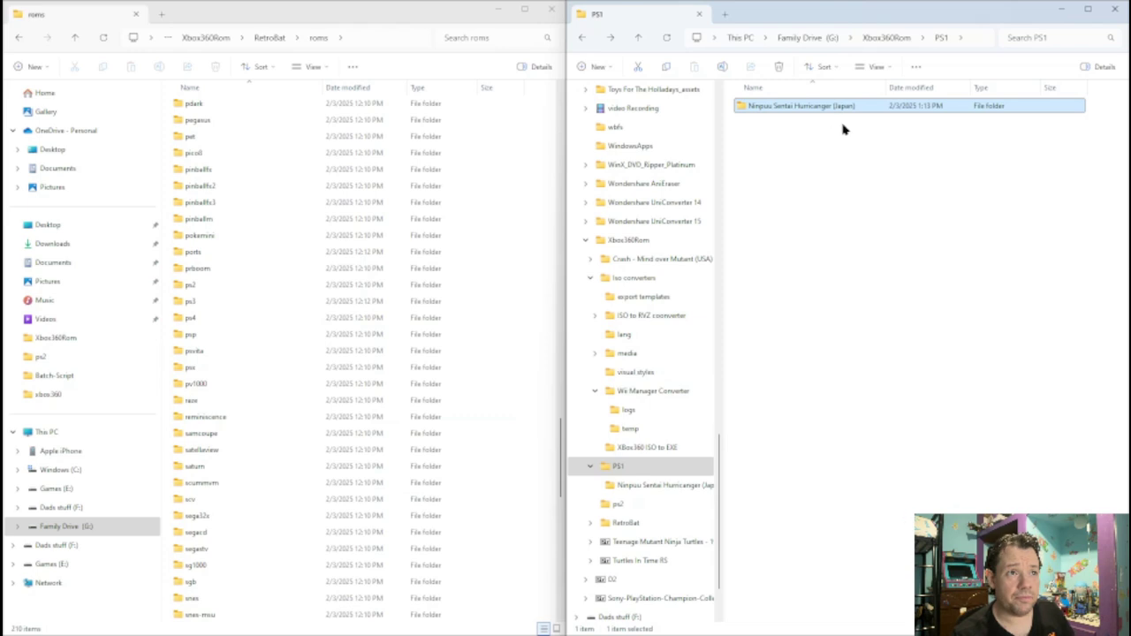
pyautogui.doubleClick(791, 114)
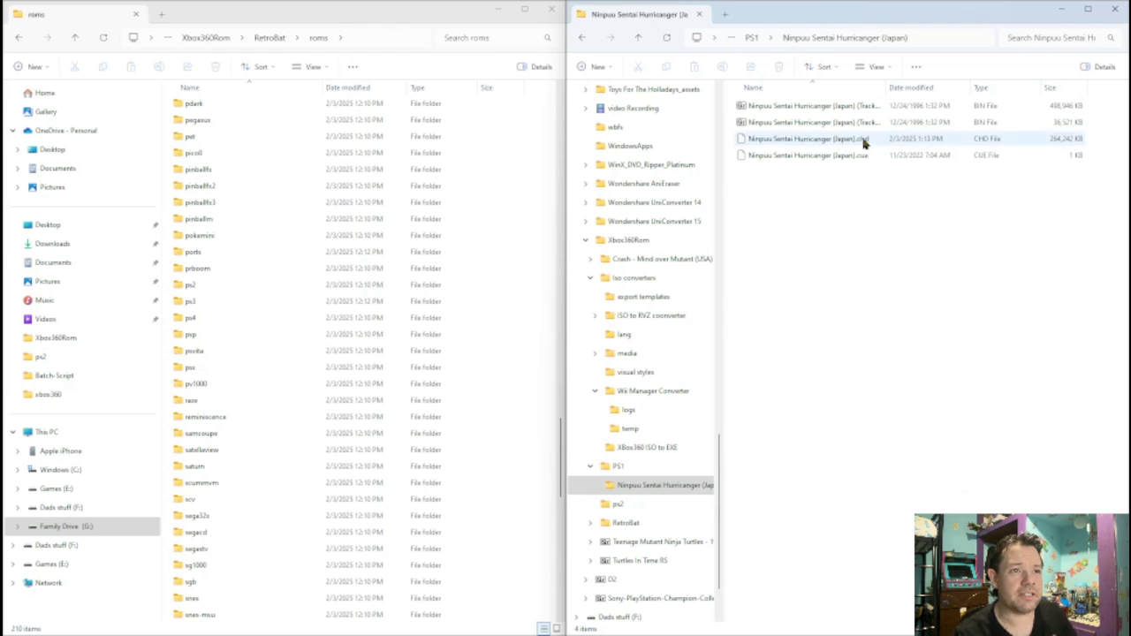
pyautogui.moveTo(864, 144)
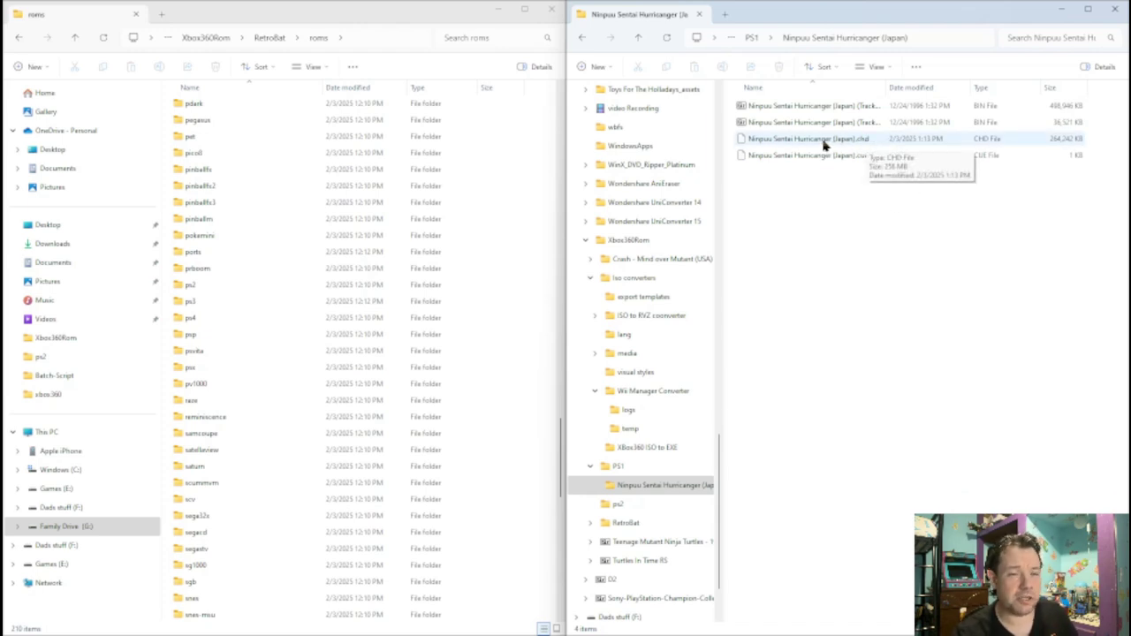
pyautogui.moveTo(824, 145); pyautogui.dragTo(223, 368)
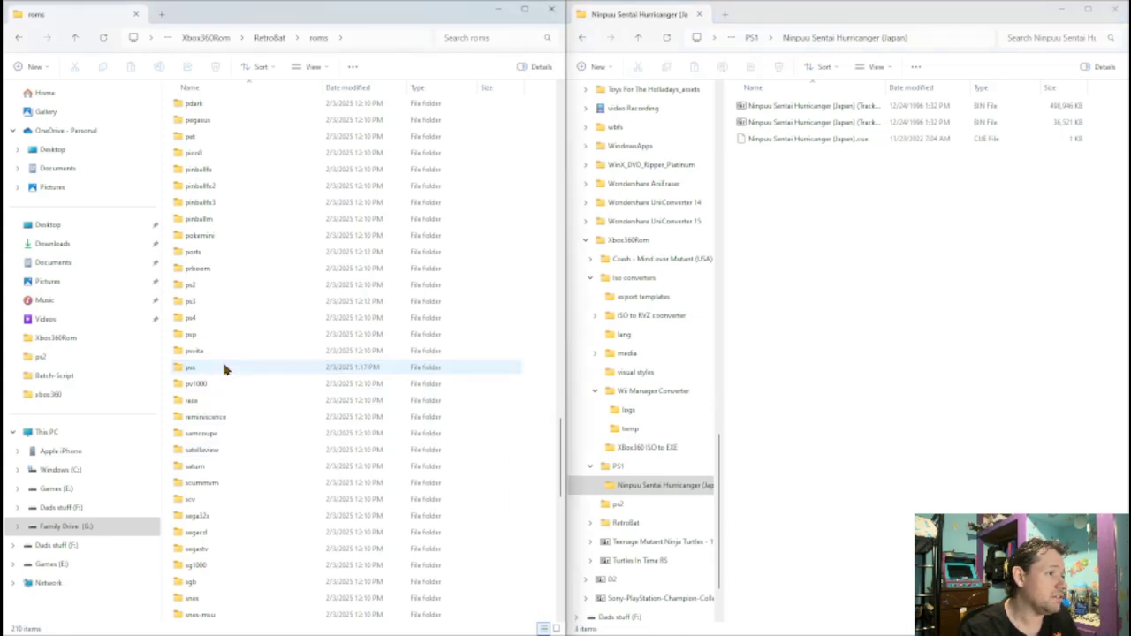
# - Move the Charlie's Angels (Europe) CHD file from Xbox360Rom's ps2 folder into the ps2 folder of RetroBat's roms
pyautogui.click(583, 39)
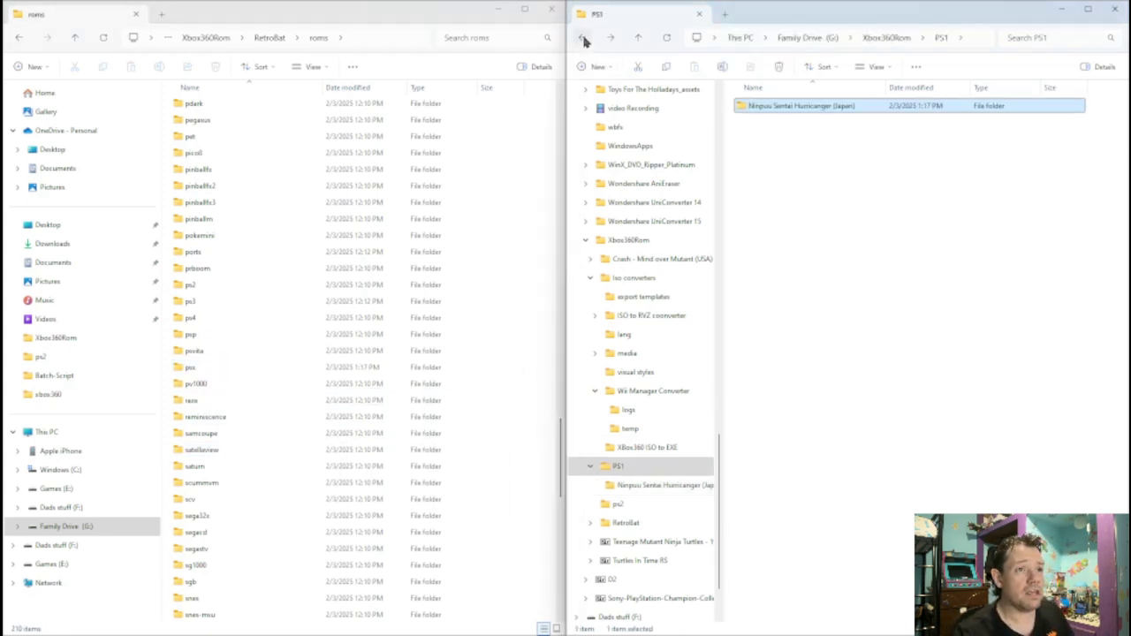
pyautogui.click(583, 38)
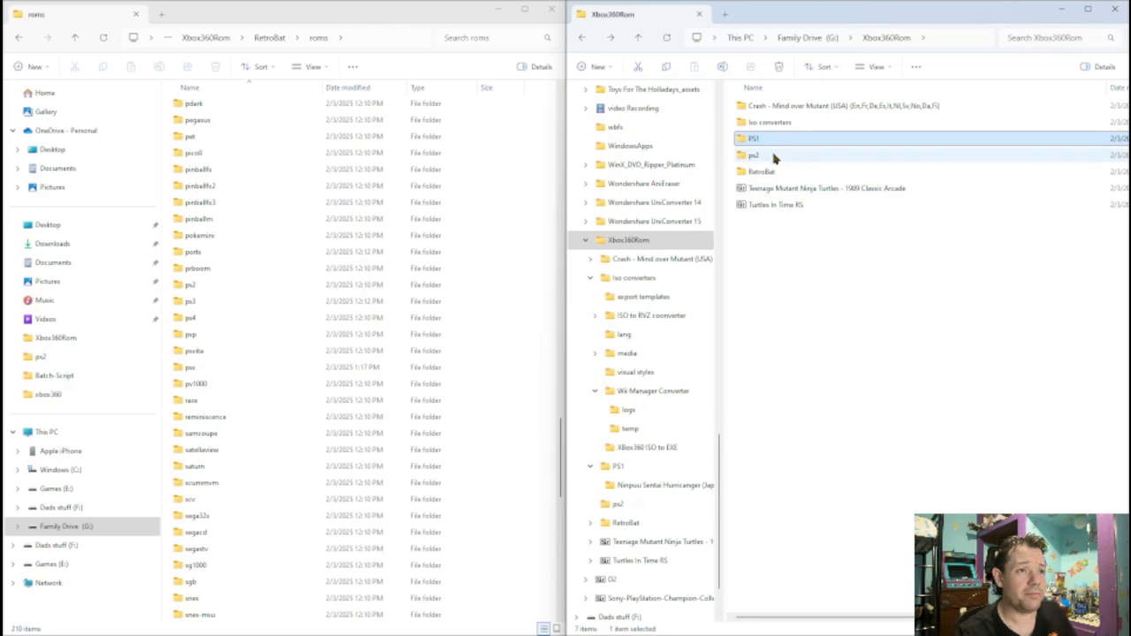
pyautogui.doubleClick(774, 157)
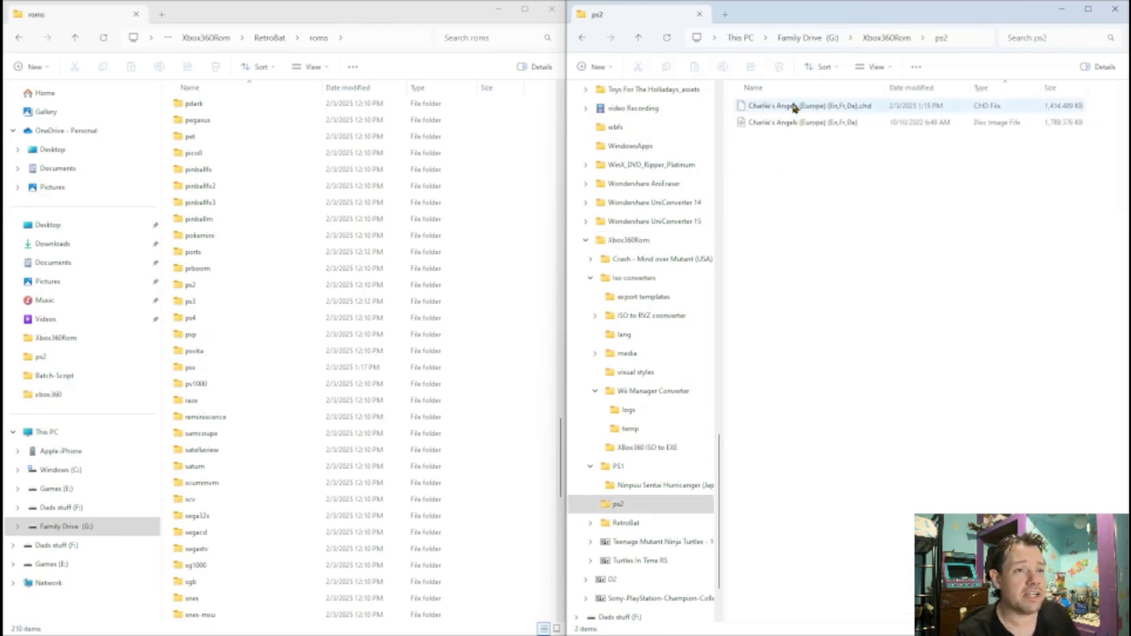
pyautogui.moveTo(794, 106); pyautogui.dragTo(261, 285)
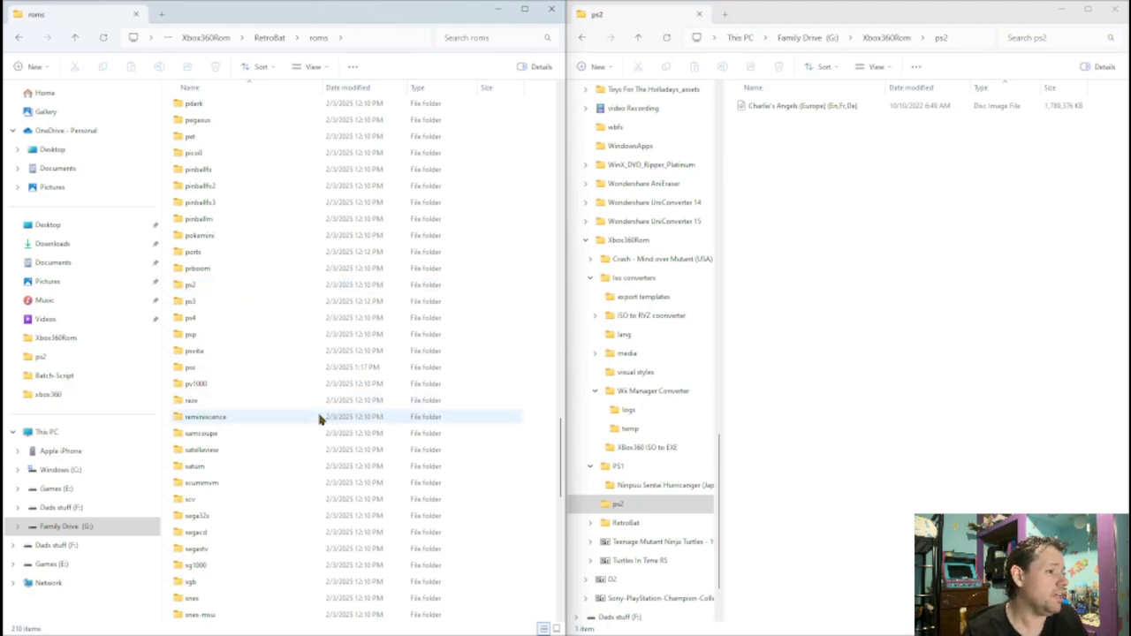
# - Move the Wii Sports + Wii Sports Resort RVZ file from the ISO to RVZ converter's Batch-Script folder into RetroBat's wii roms folder
pyautogui.scroll(-15, 320, 420)
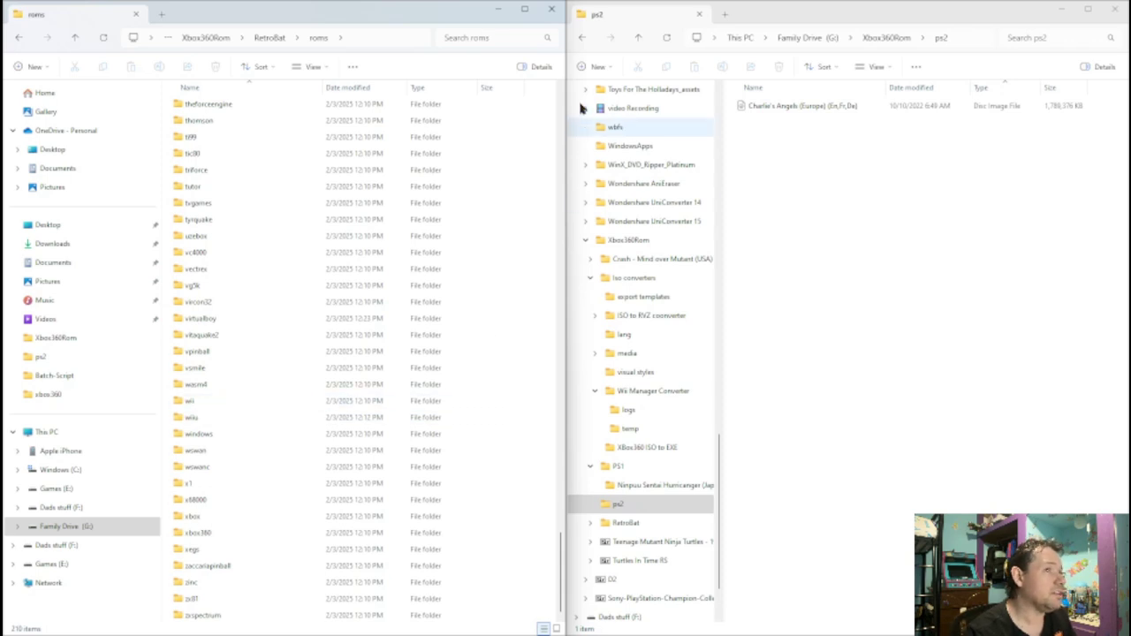
pyautogui.click(582, 39)
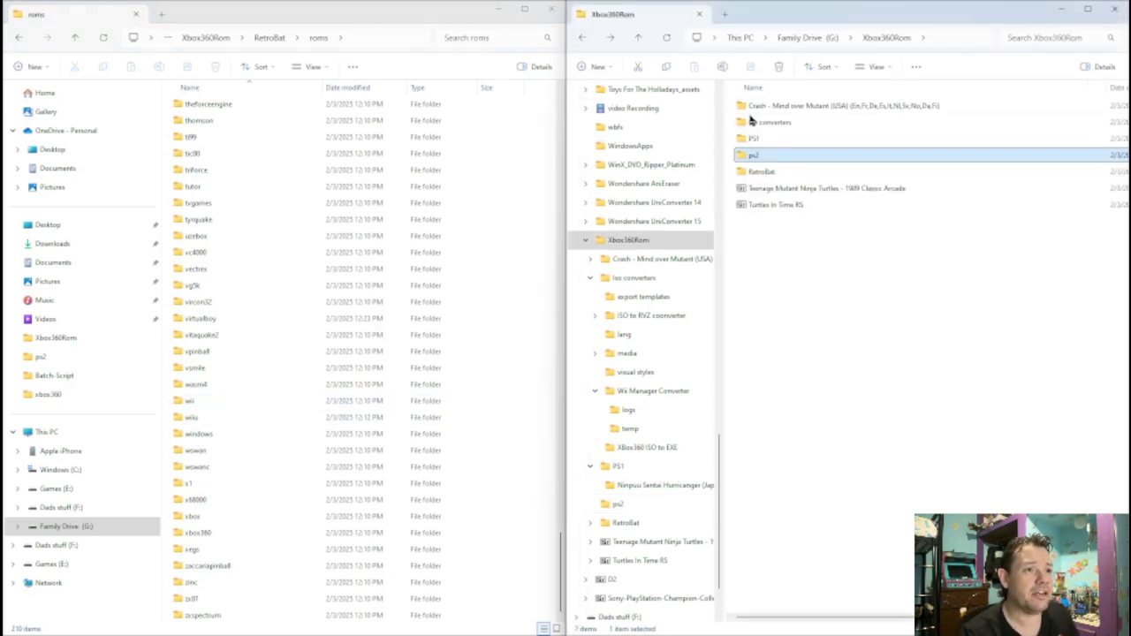
pyautogui.doubleClick(799, 124)
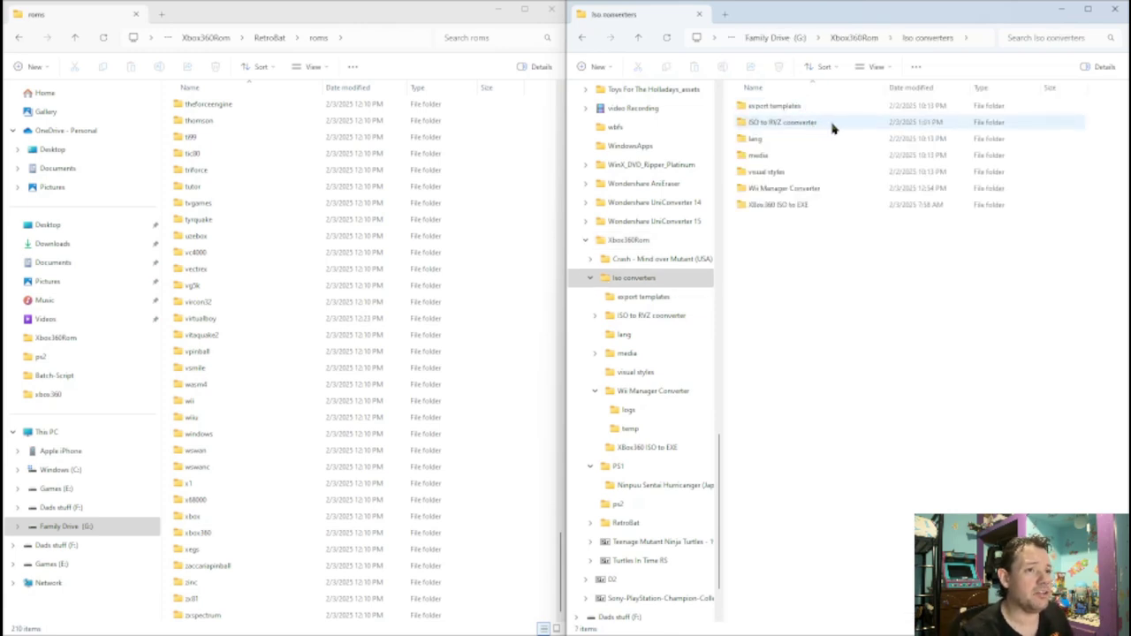
pyautogui.doubleClick(825, 124)
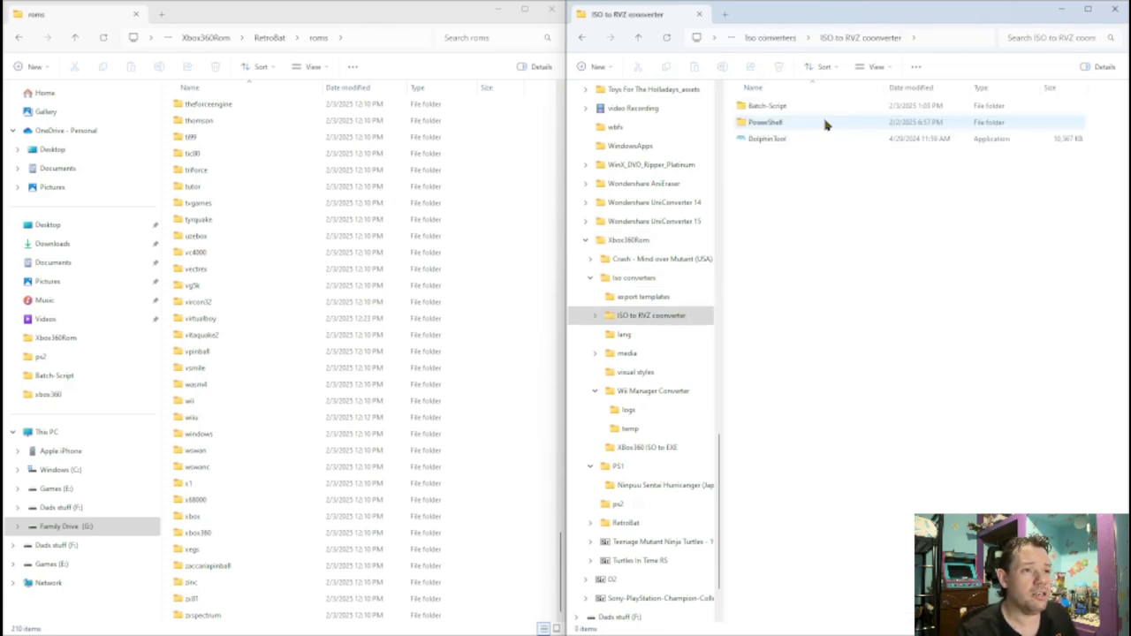
pyautogui.doubleClick(774, 106)
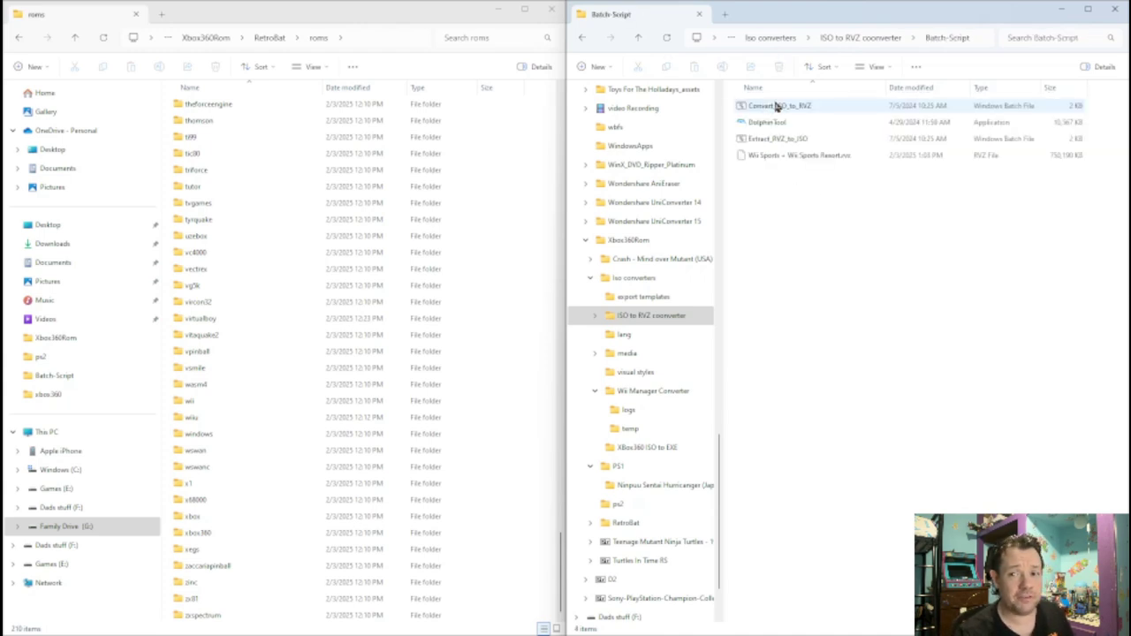
pyautogui.click(769, 156)
pyautogui.moveTo(769, 156); pyautogui.dragTo(315, 405)
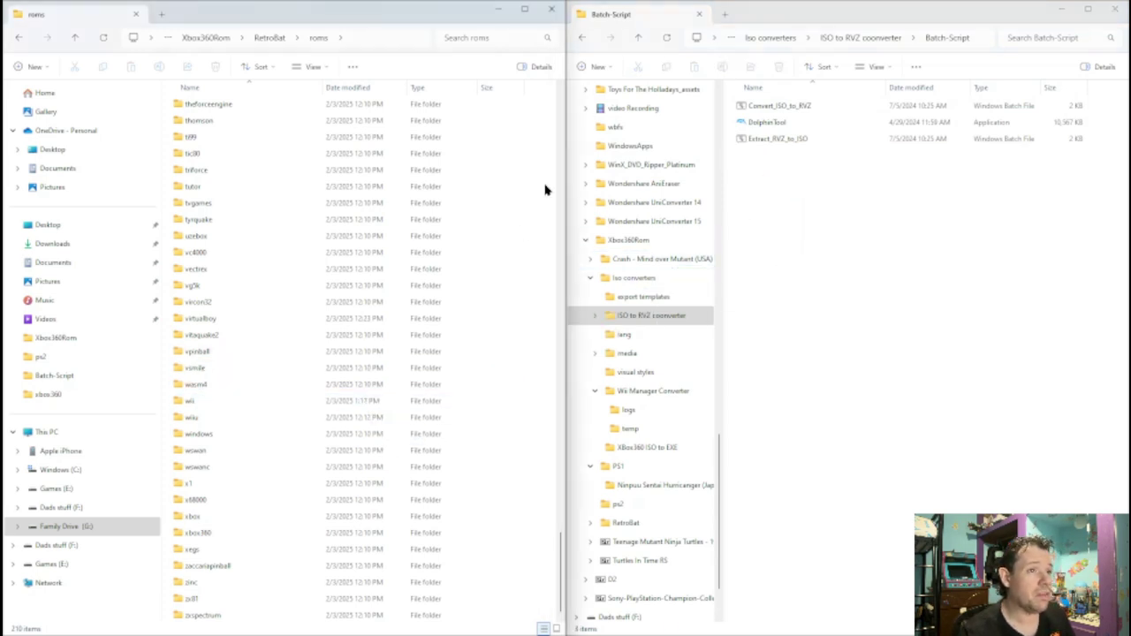
# - Copy the text "Crash - Mind over Mutant (USA)" from the game folder's name in Xbox360Rom, leaving the folder name unchanged
pyautogui.click(584, 38)
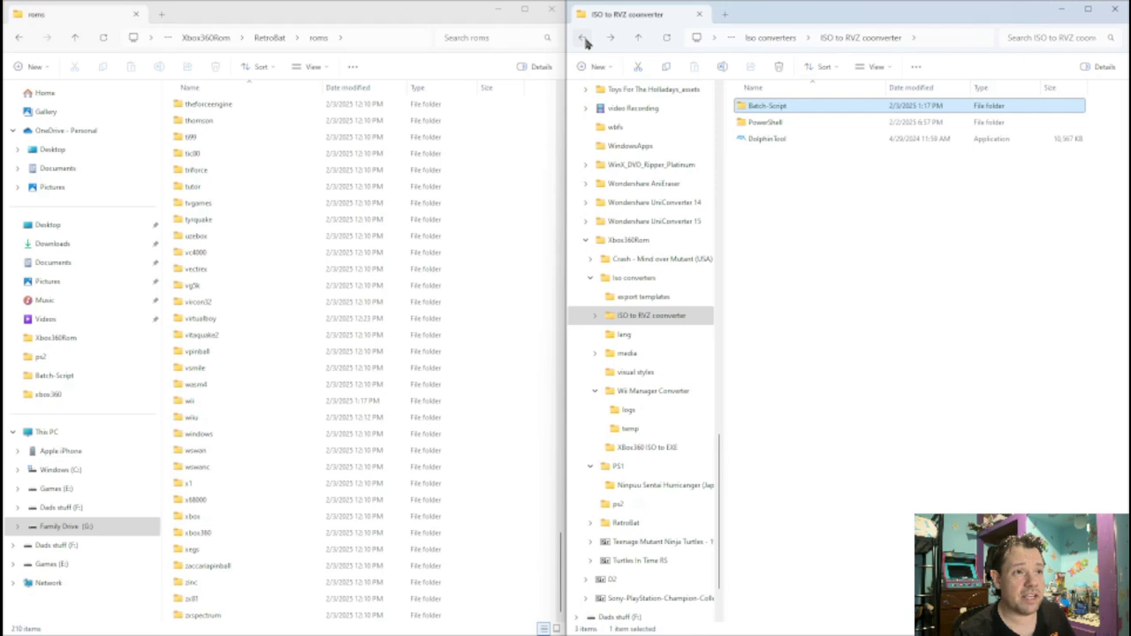
pyautogui.click(584, 38)
pyautogui.click(583, 38)
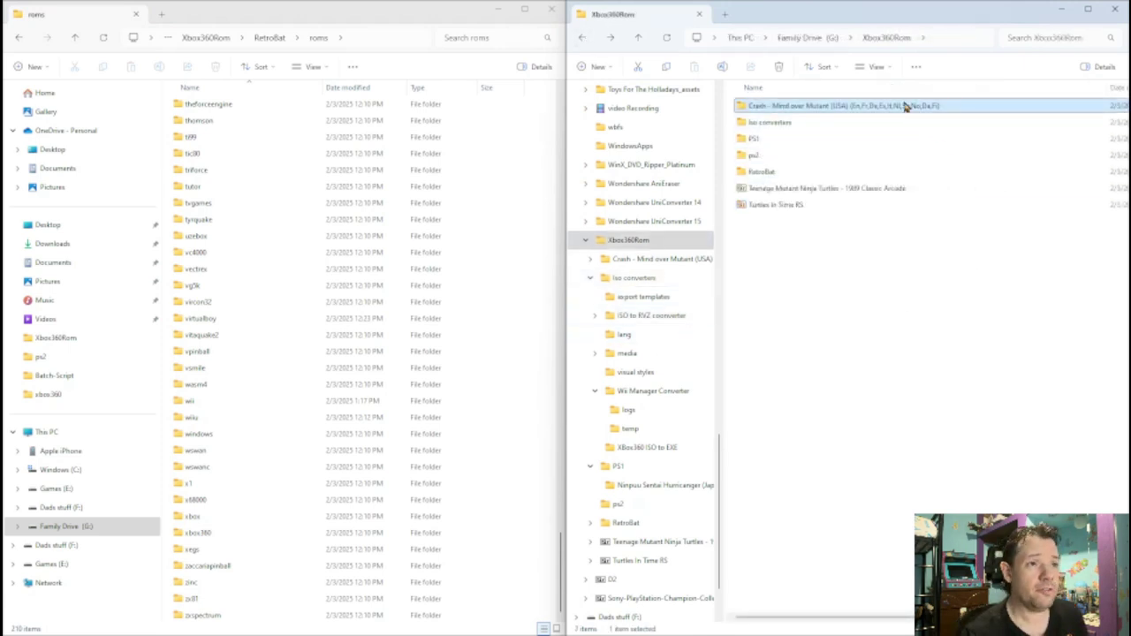
pyautogui.rightClick(804, 108)
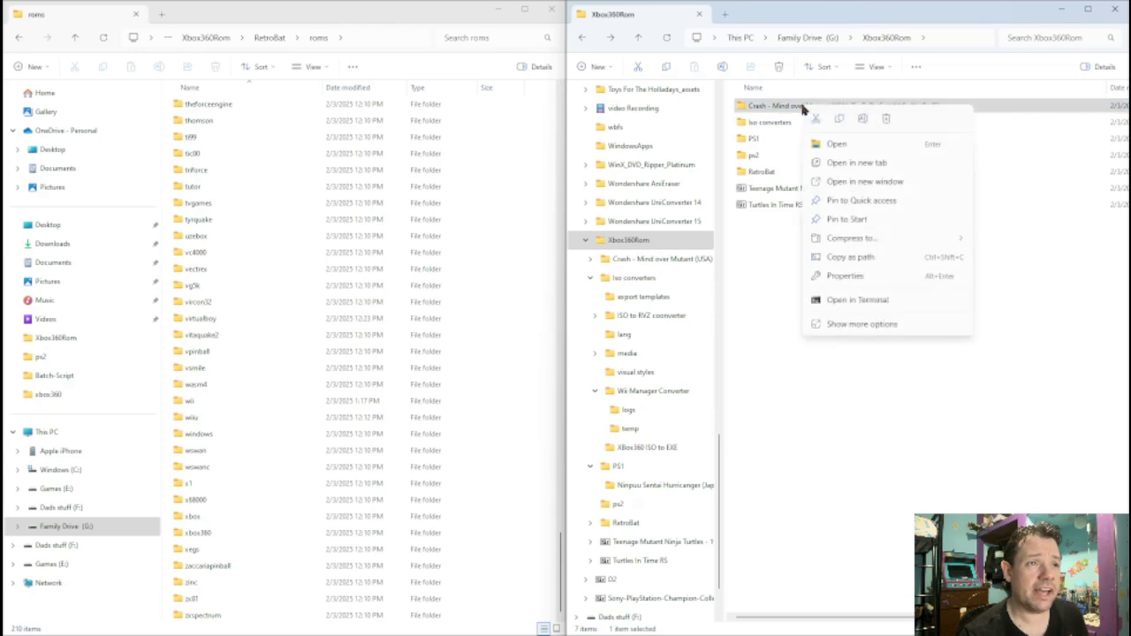
pyautogui.click(862, 120)
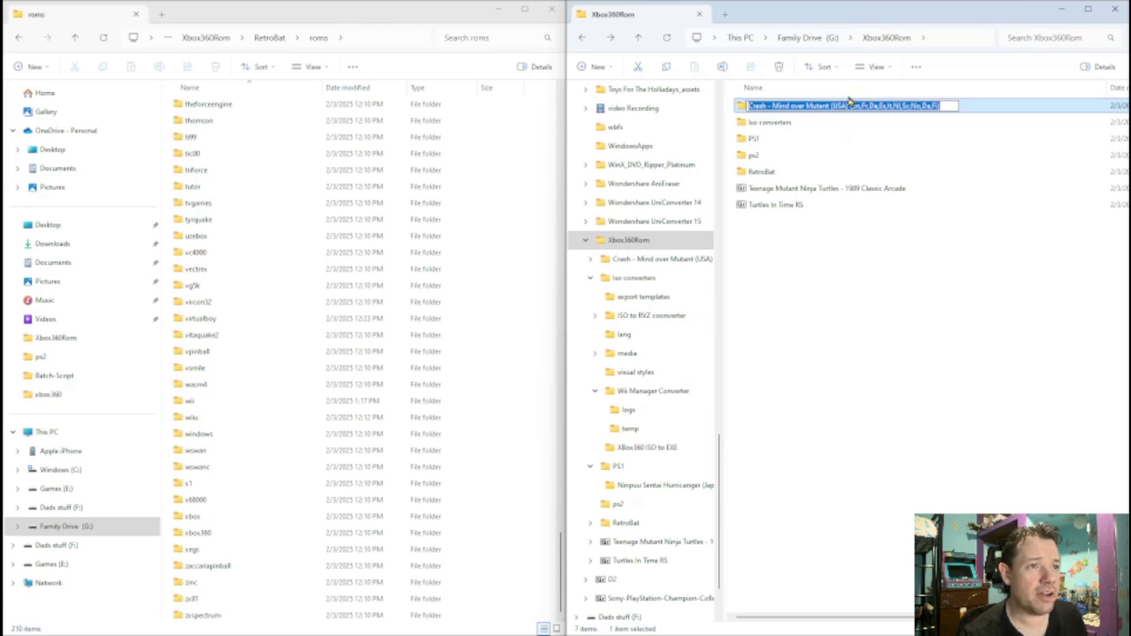
pyautogui.moveTo(851, 105); pyautogui.dragTo(780, 106)
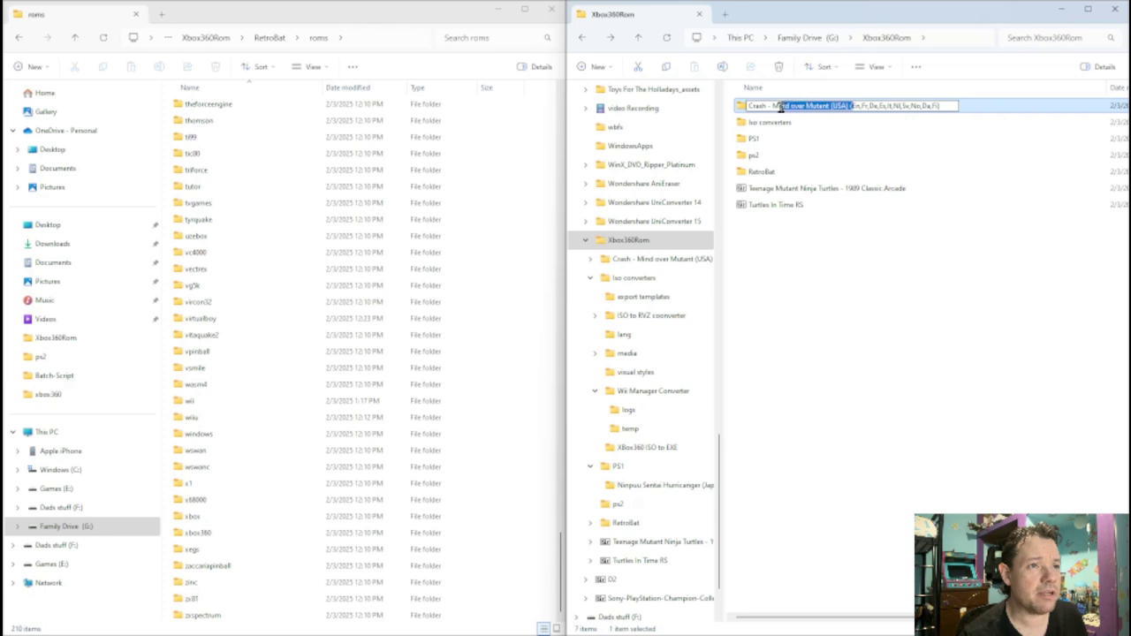
pyautogui.click(849, 106)
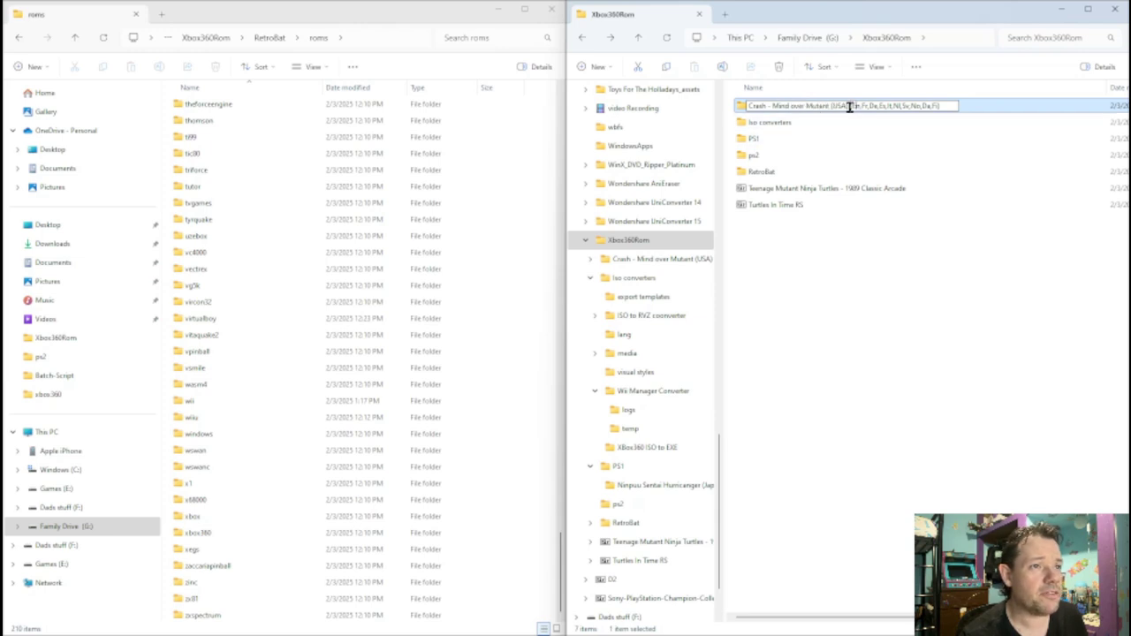
pyautogui.moveTo(851, 105); pyautogui.dragTo(692, 114)
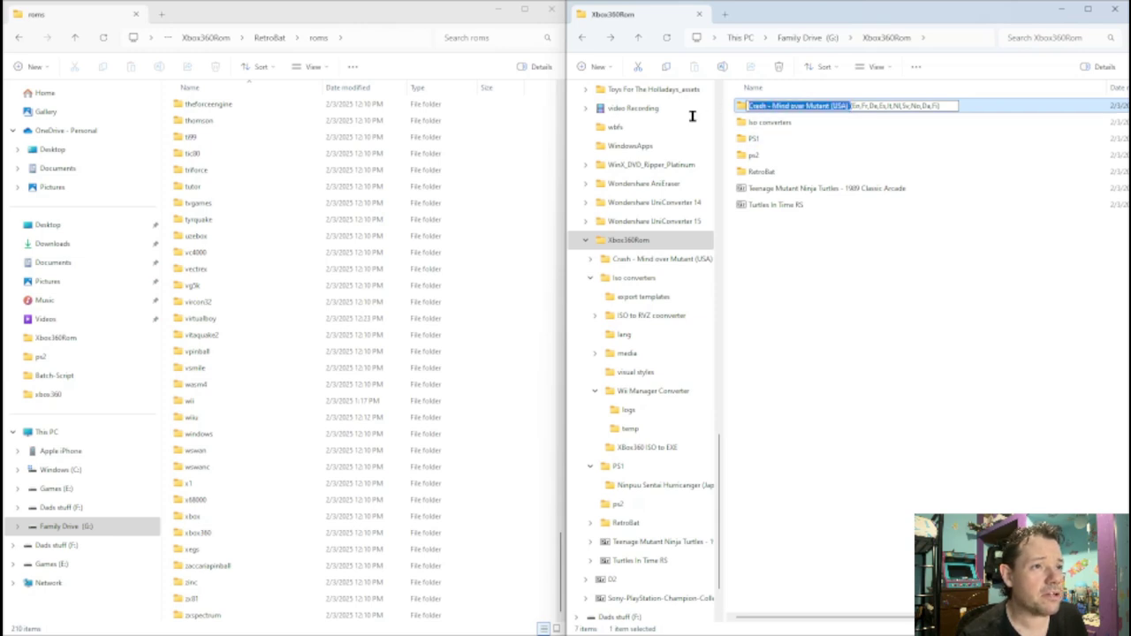
pyautogui.rightClick(801, 103)
pyautogui.click(844, 143)
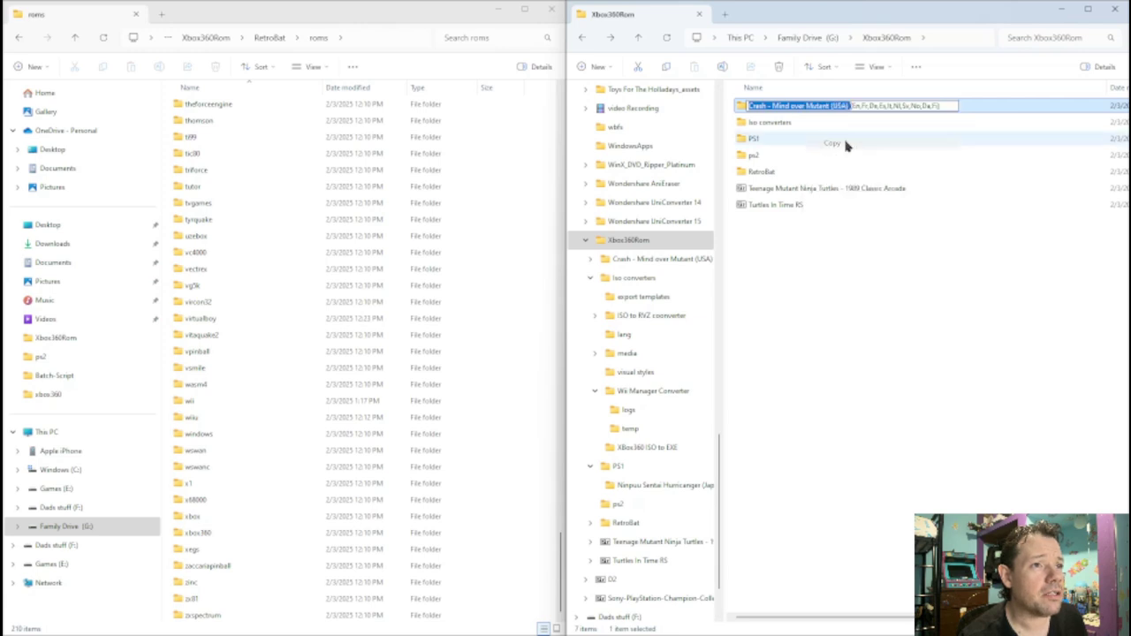
pyautogui.click(884, 141)
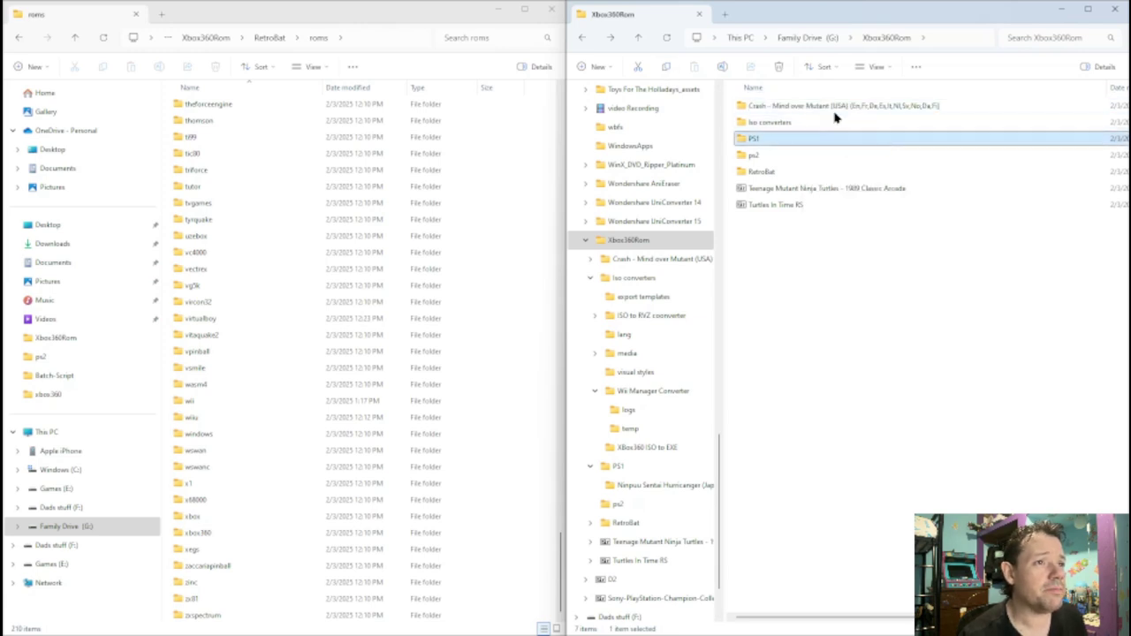
# - Rename default.xex inside the Crash - Mind over Mutant game folder to "Crash - Mind over Mutant (USA) .xex" using the copied title
pyautogui.doubleClick(834, 108)
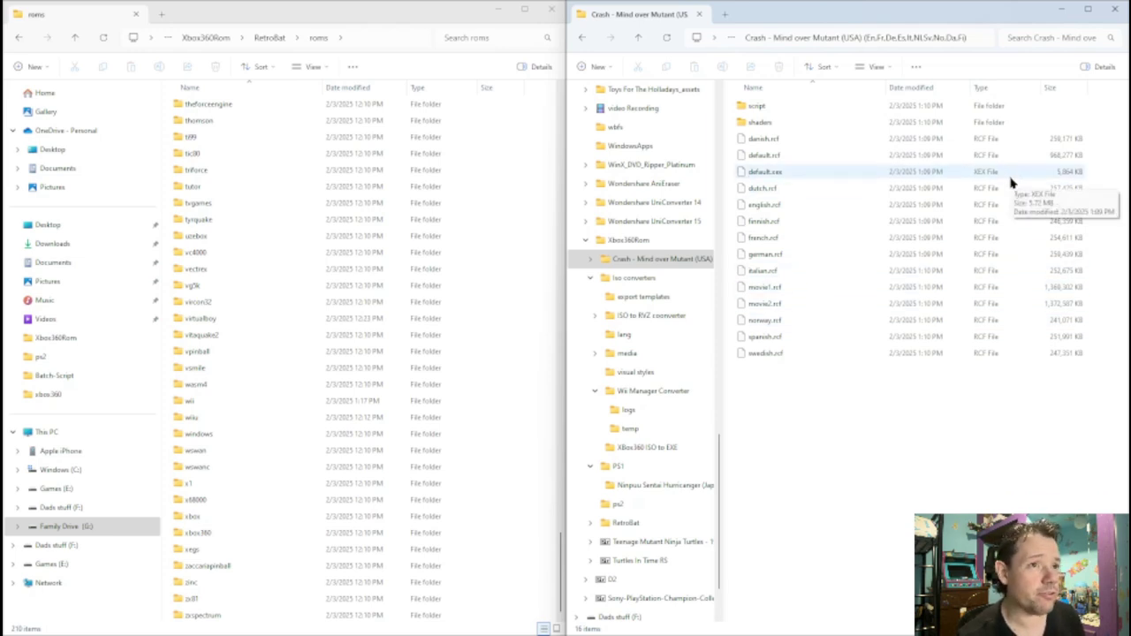
pyautogui.click(786, 174)
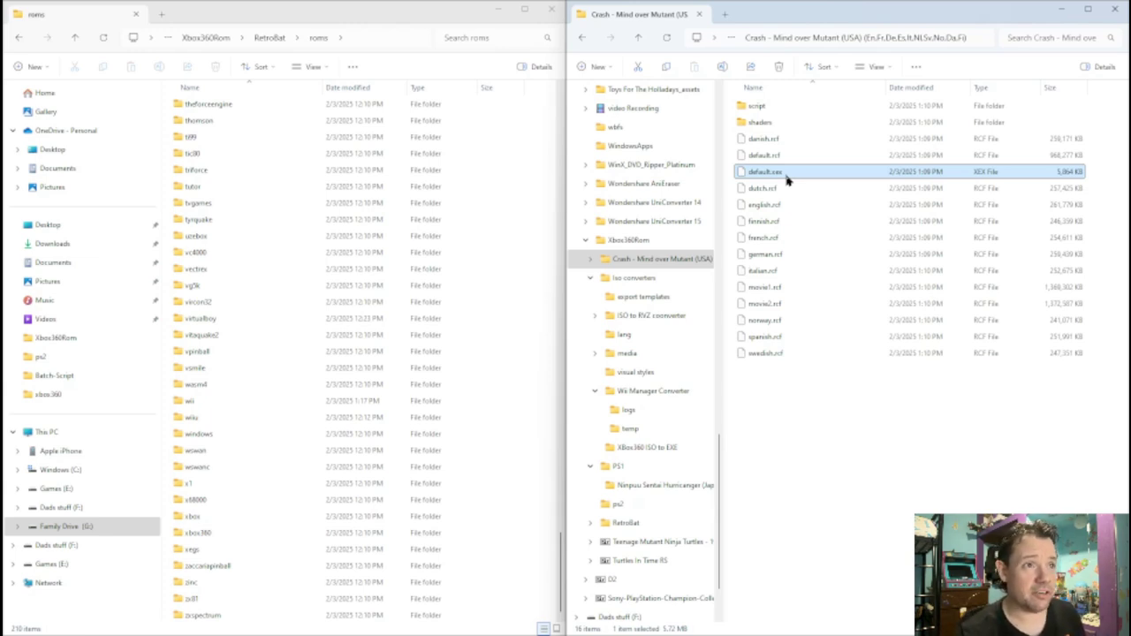
pyautogui.rightClick(786, 180)
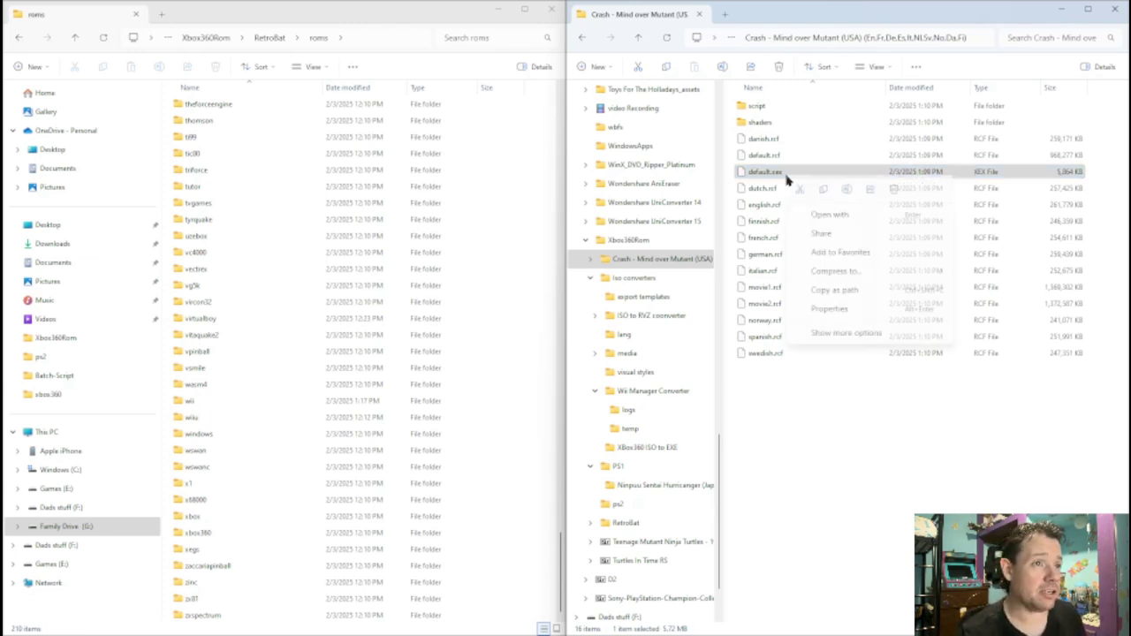
pyautogui.click(847, 190)
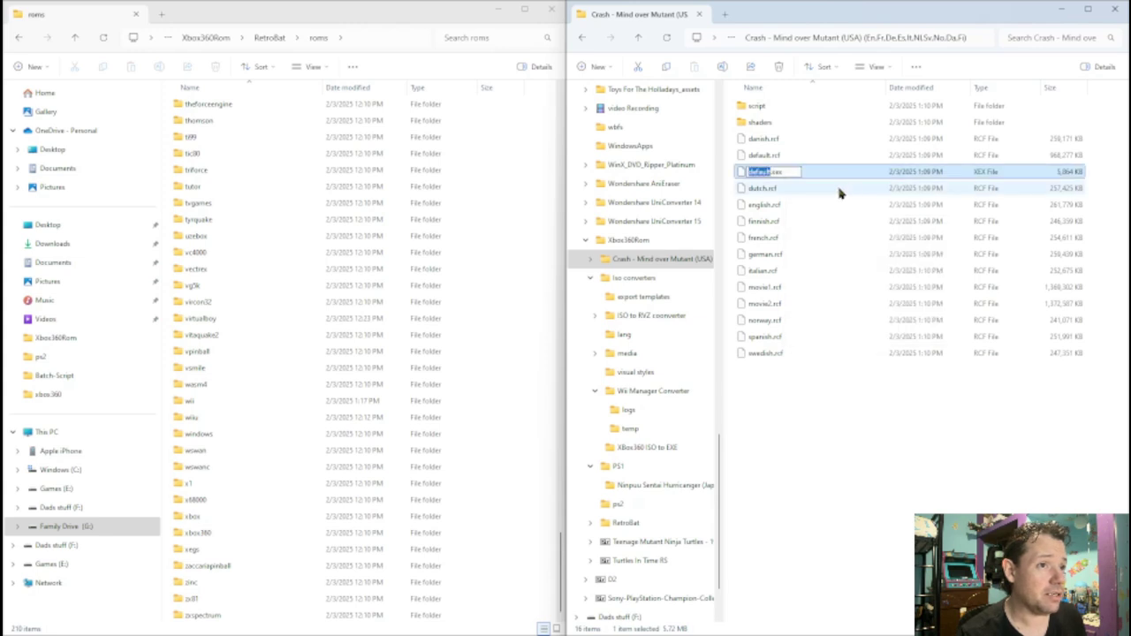
pyautogui.rightClick(759, 172)
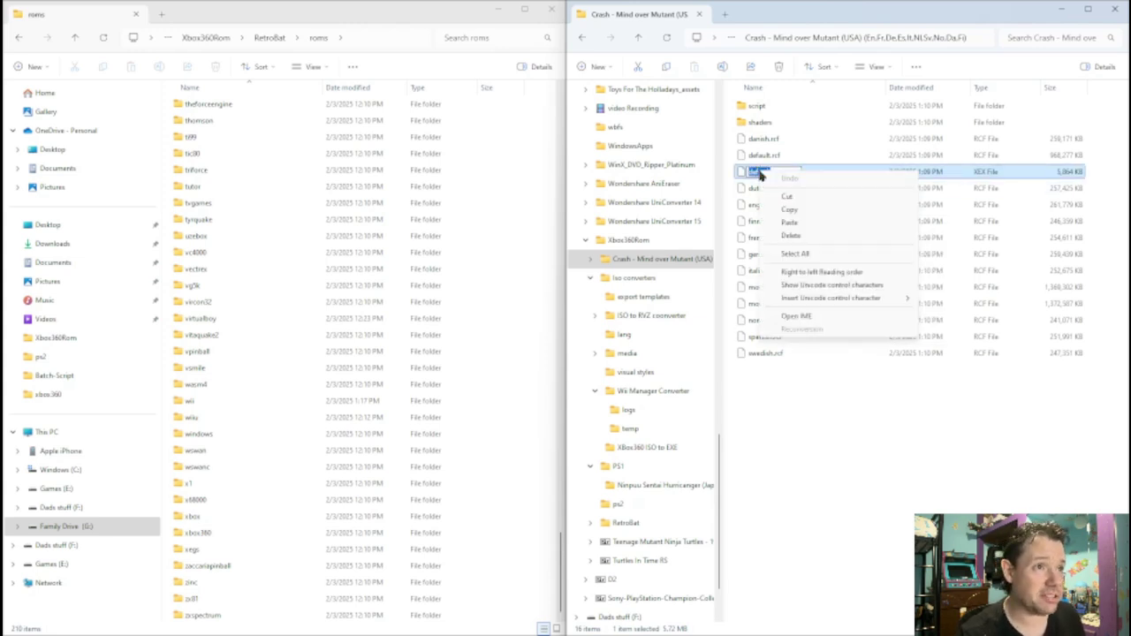
pyautogui.click(786, 222)
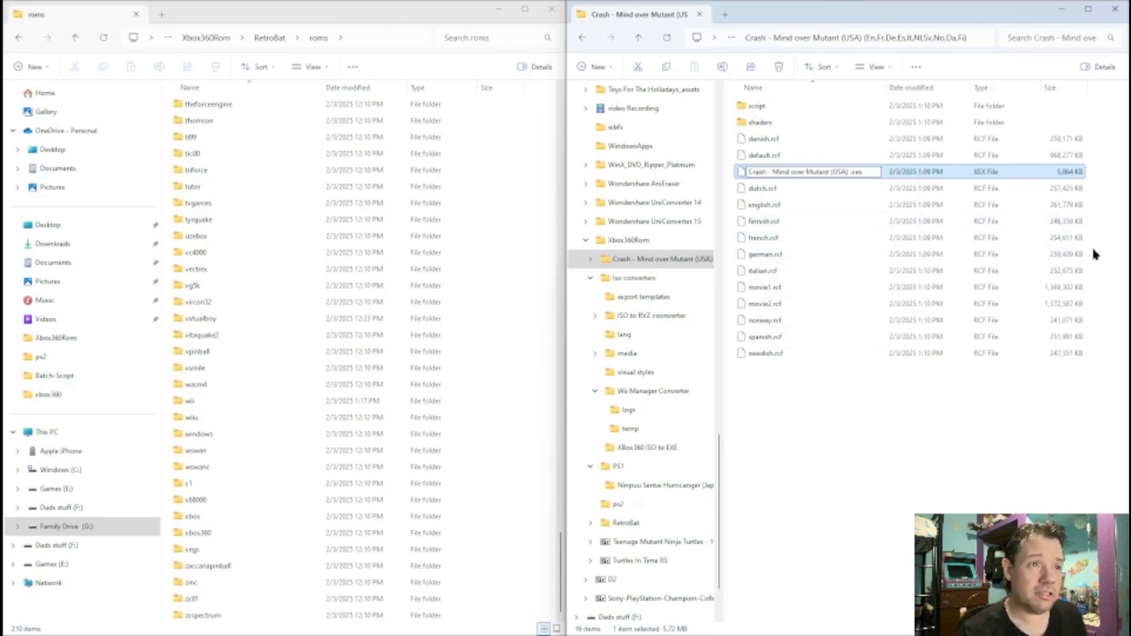
pyautogui.click(955, 371)
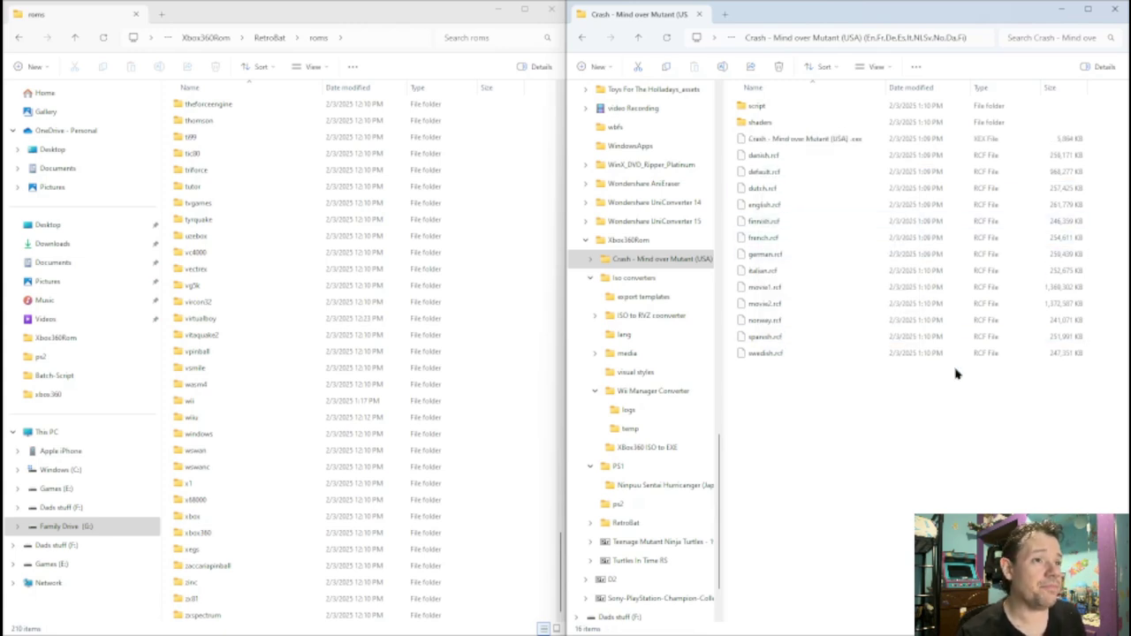
# - Move the whole Crash - Mind over Mutant game folder from Xbox360Rom into RetroBat's xbox360 roms folder and open that destination folder
pyautogui.click(582, 38)
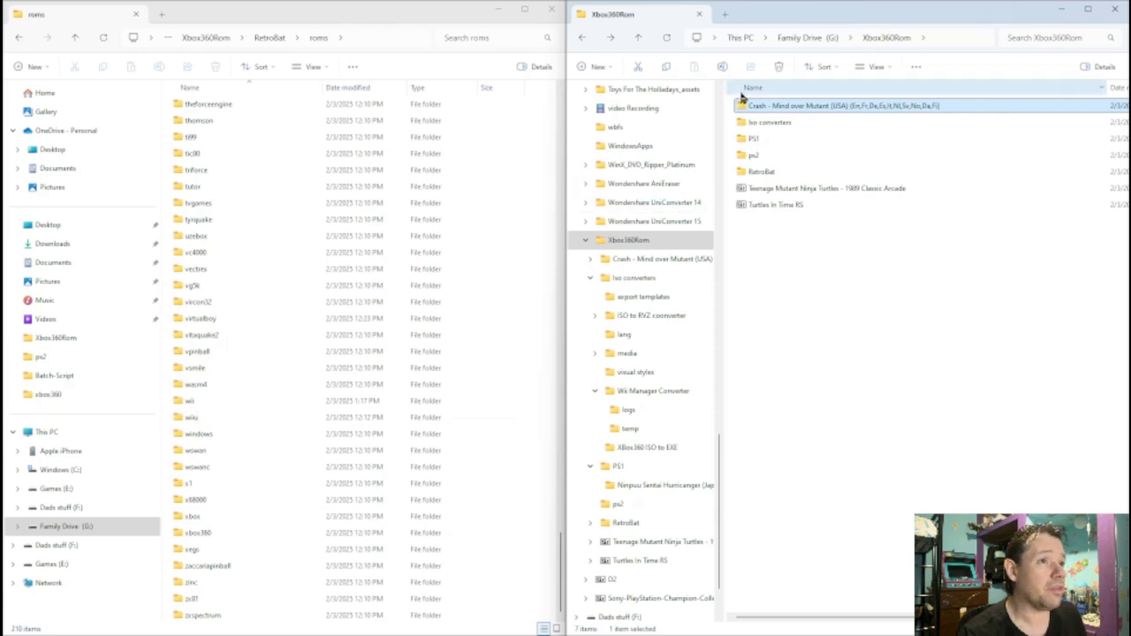
pyautogui.moveTo(744, 107); pyautogui.dragTo(195, 534)
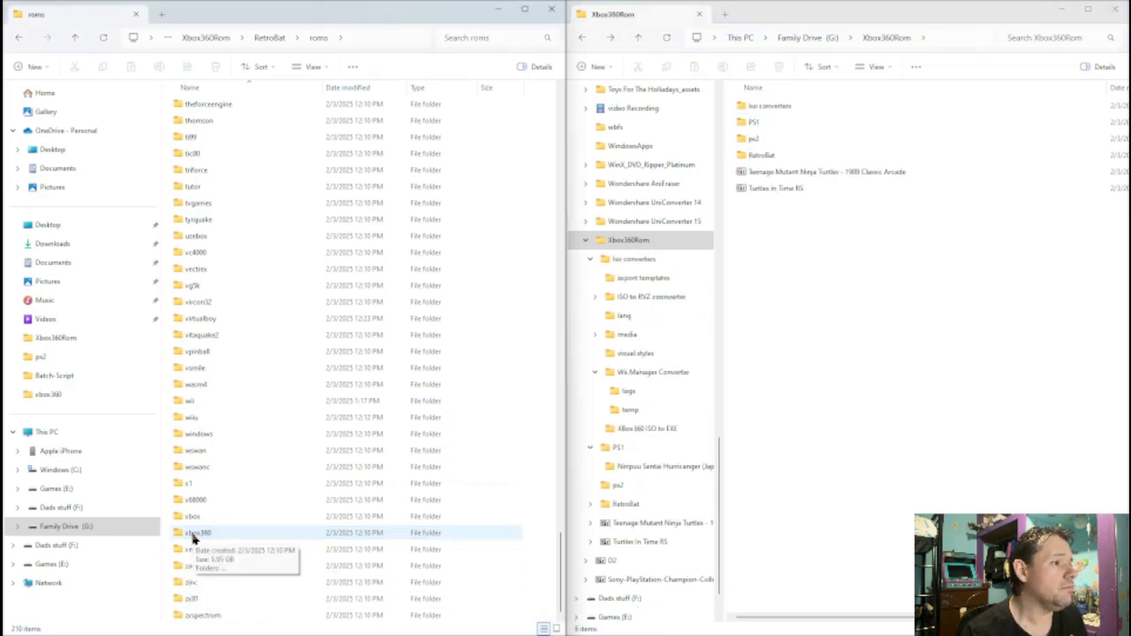
pyautogui.doubleClick(194, 534)
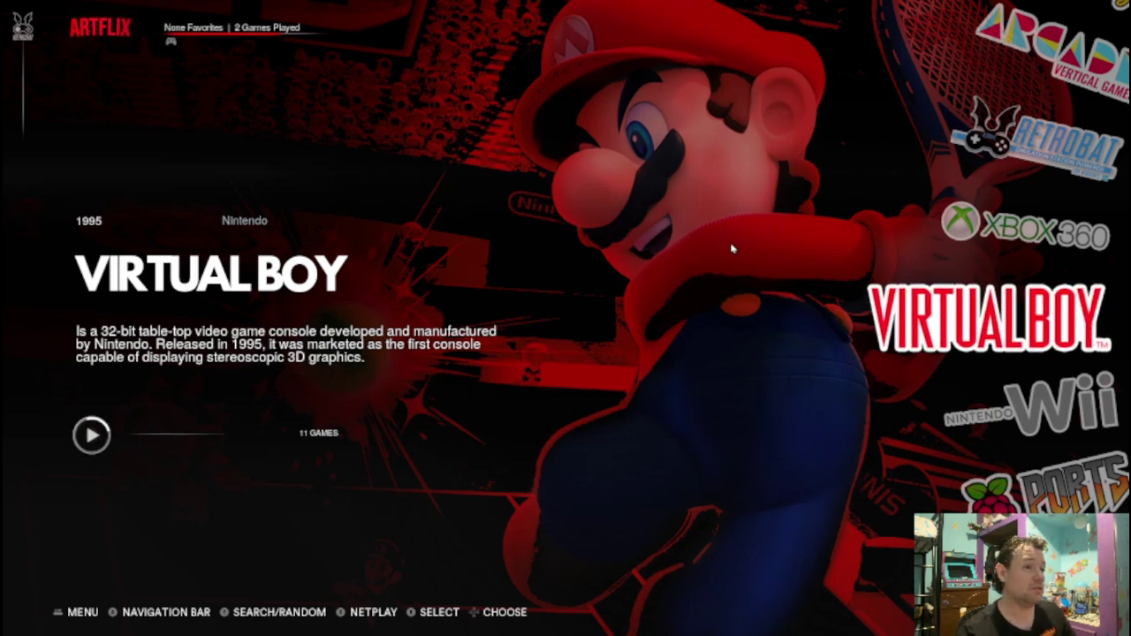
pyautogui.press('BackSpace')
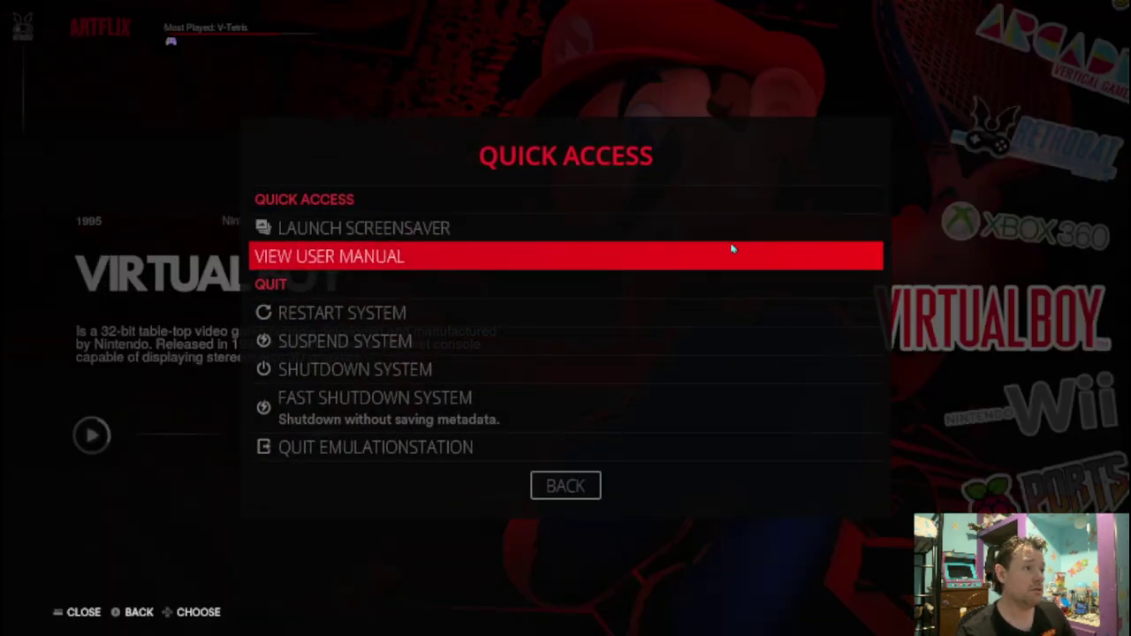
pyautogui.press('Down')
pyautogui.press('Escape')
# - In RetroBat's user interface settings, change the theme set to ES-THEME-CARBON-MASTER and return to the system selection
pyautogui.press('Escape')
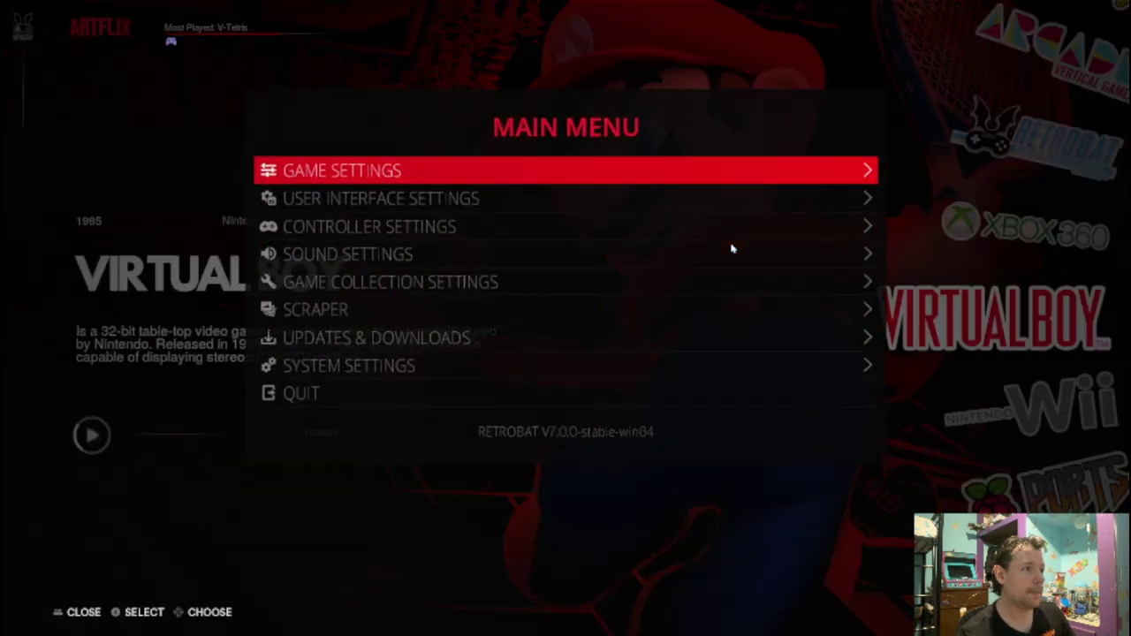
pyautogui.press('Down')
pyautogui.press('Return')
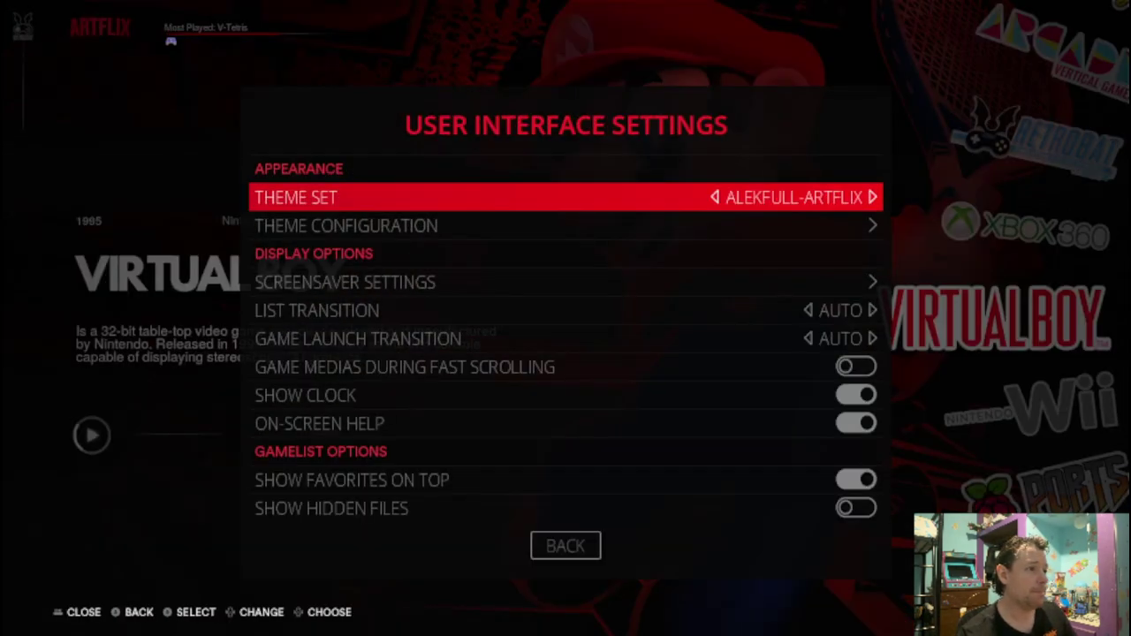
pyautogui.press('Right')
pyautogui.press('Return')
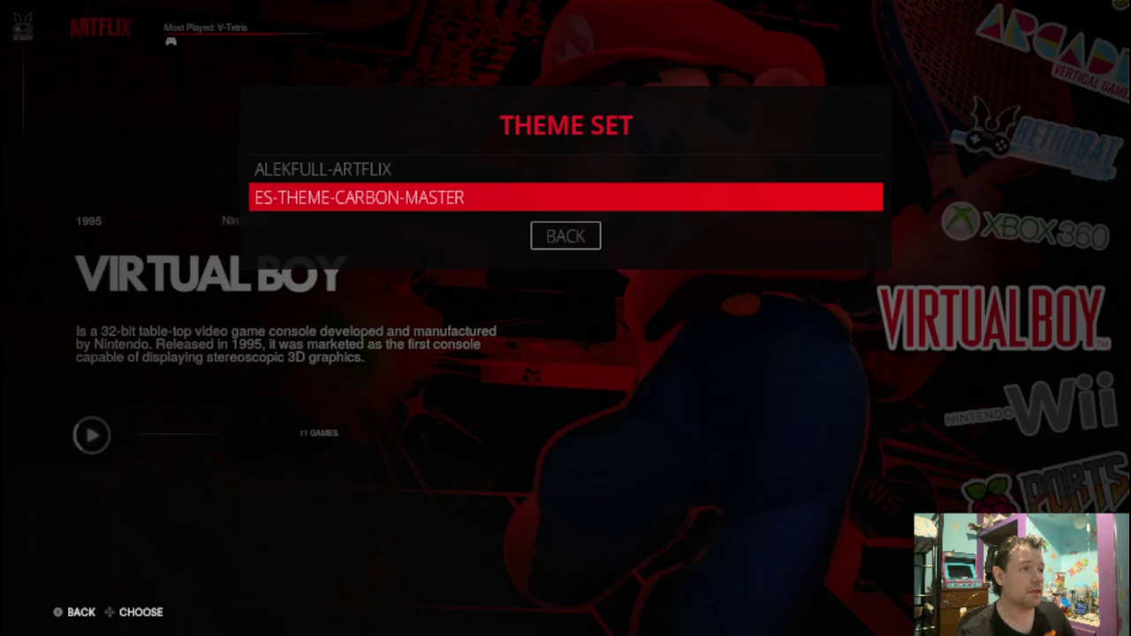
pyautogui.press('Return')
pyautogui.press('Escape')
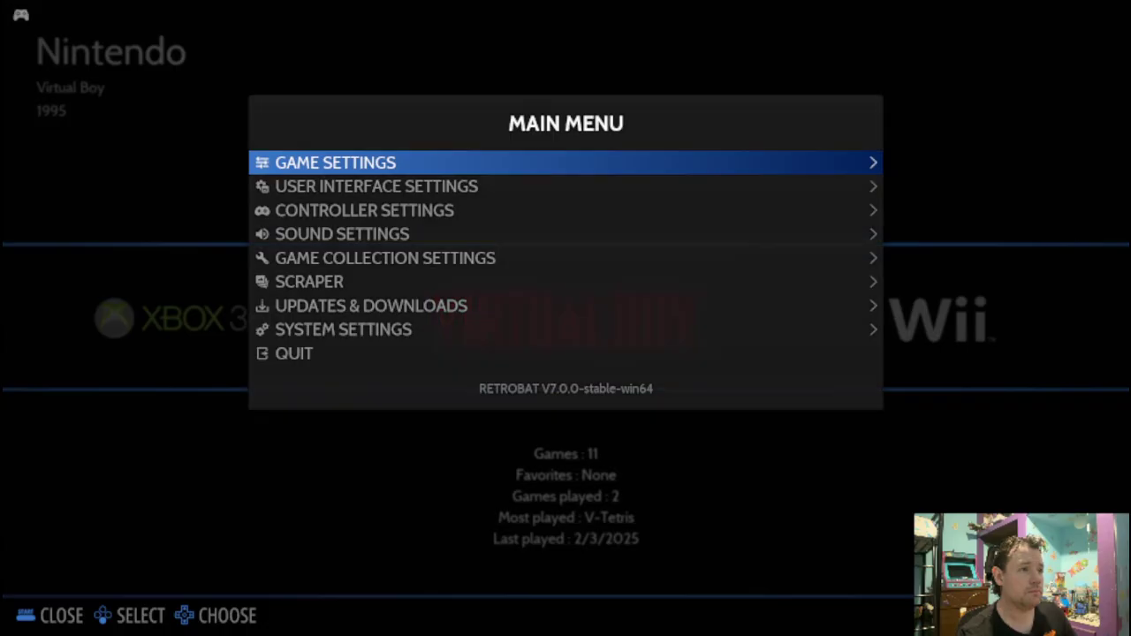
pyautogui.press('Escape')
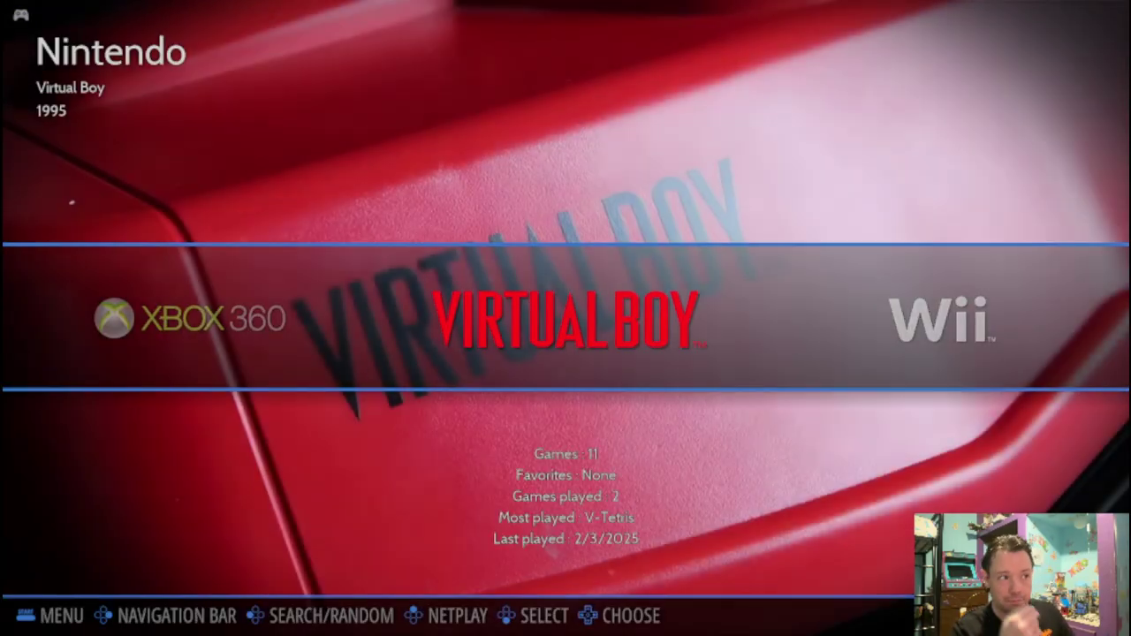
# - Look through the game systems and collections in RetroBat's system carousel to check which consoles are listed
pyautogui.press('Right')
pyautogui.press('Right')
pyautogui.press('Right')
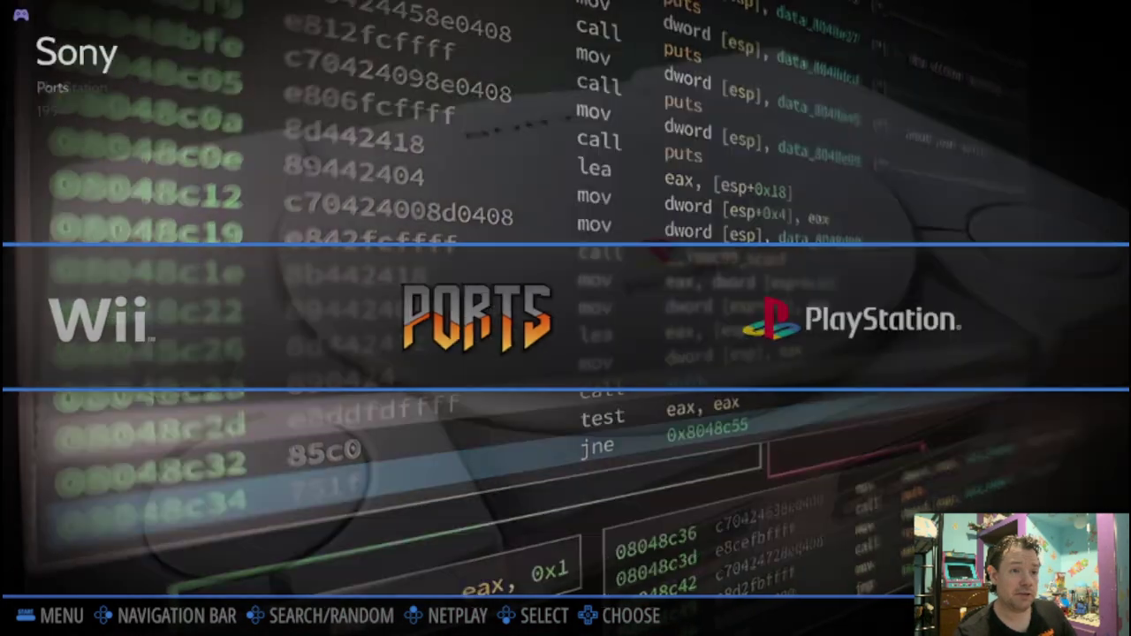
pyautogui.press('Right')
pyautogui.press('Right')
pyautogui.press('Right')
pyautogui.press('Right')
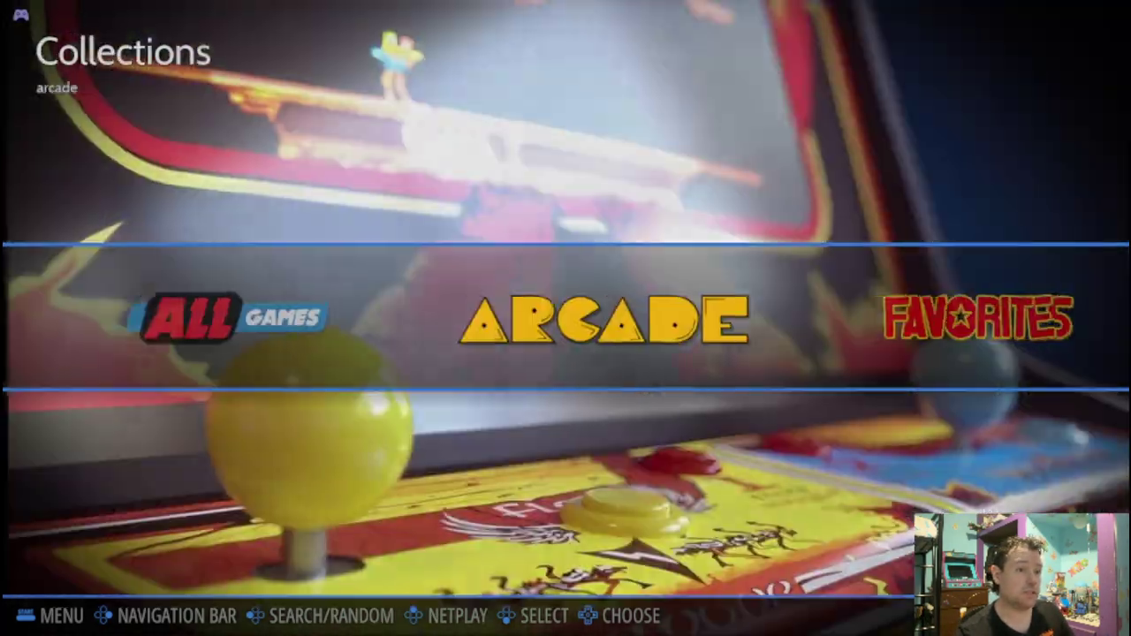
pyautogui.press('Right')
pyautogui.press('Right')
pyautogui.press('Right')
pyautogui.press('Right')
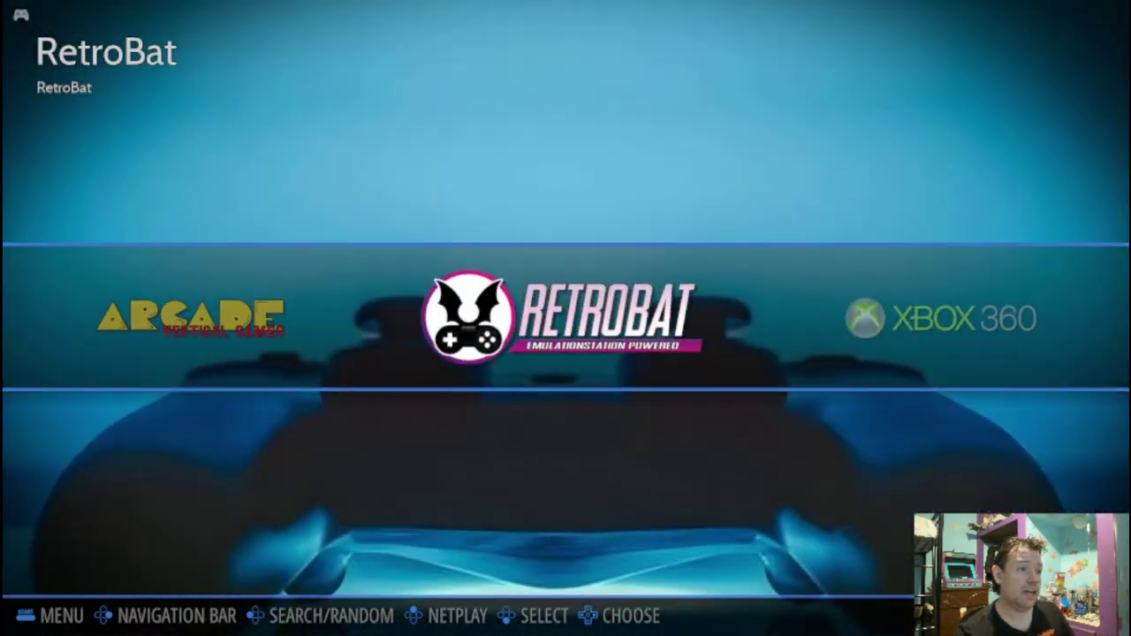
# - Launch Crash - Mind over Mutant (USA) from the Xbox 360 system and accept installing the xenia-canary emulator
pyautogui.press('Right')
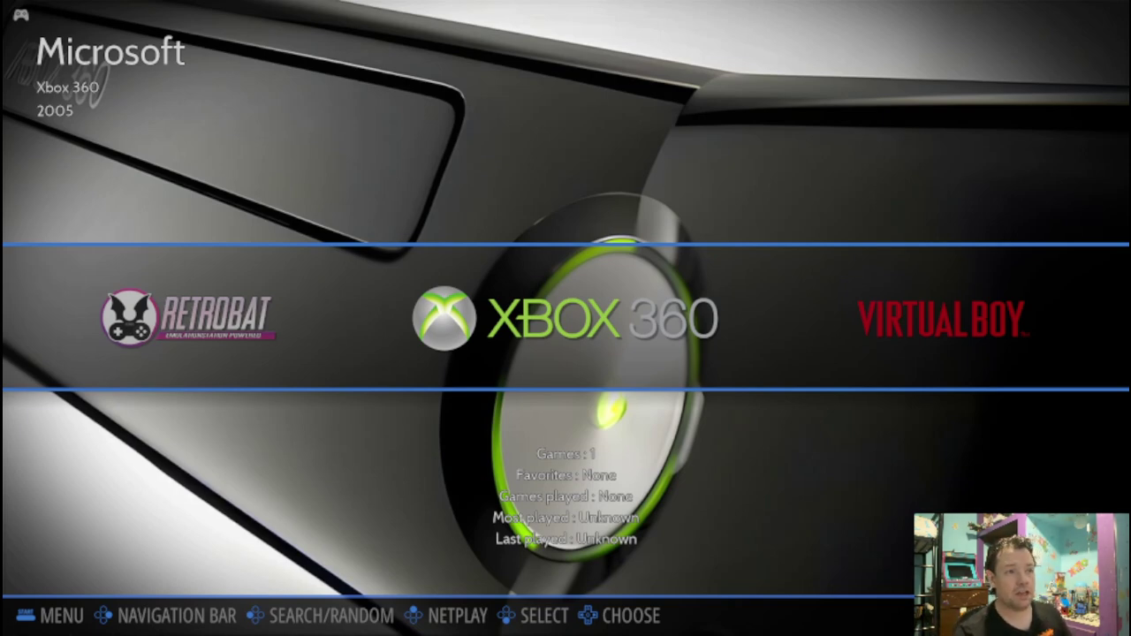
pyautogui.press('Return')
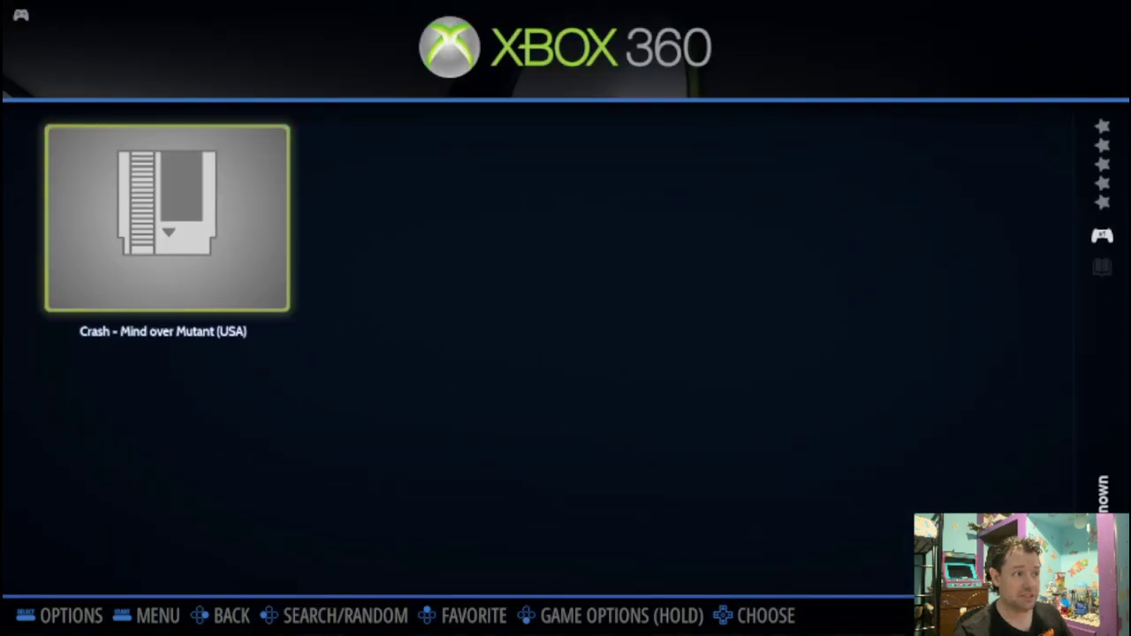
pyautogui.press('Return')
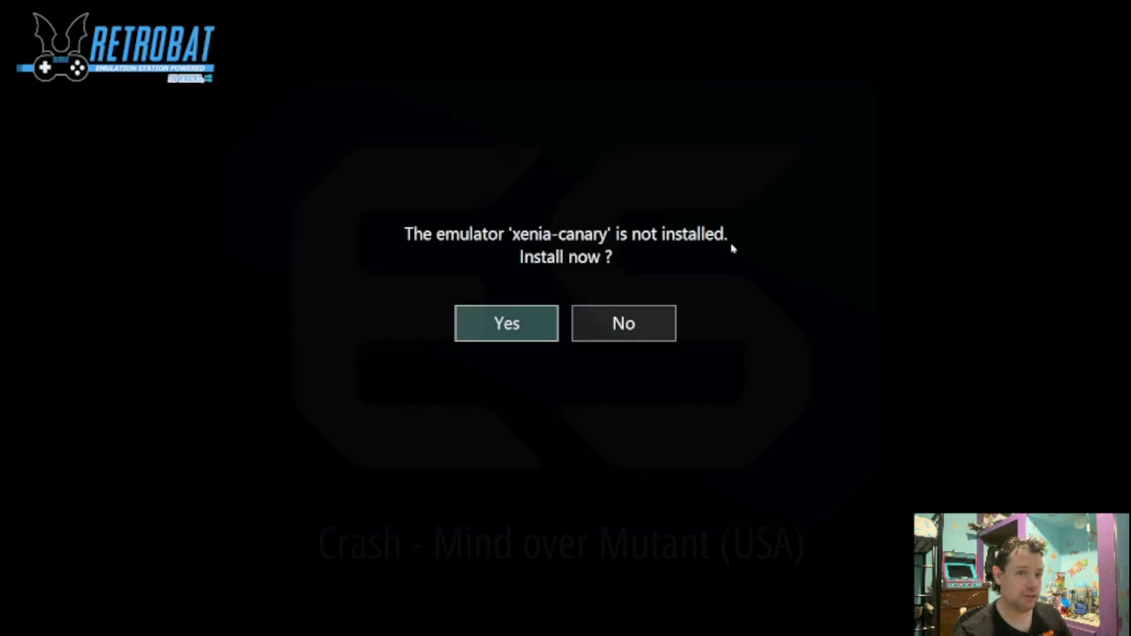
pyautogui.press('Return')
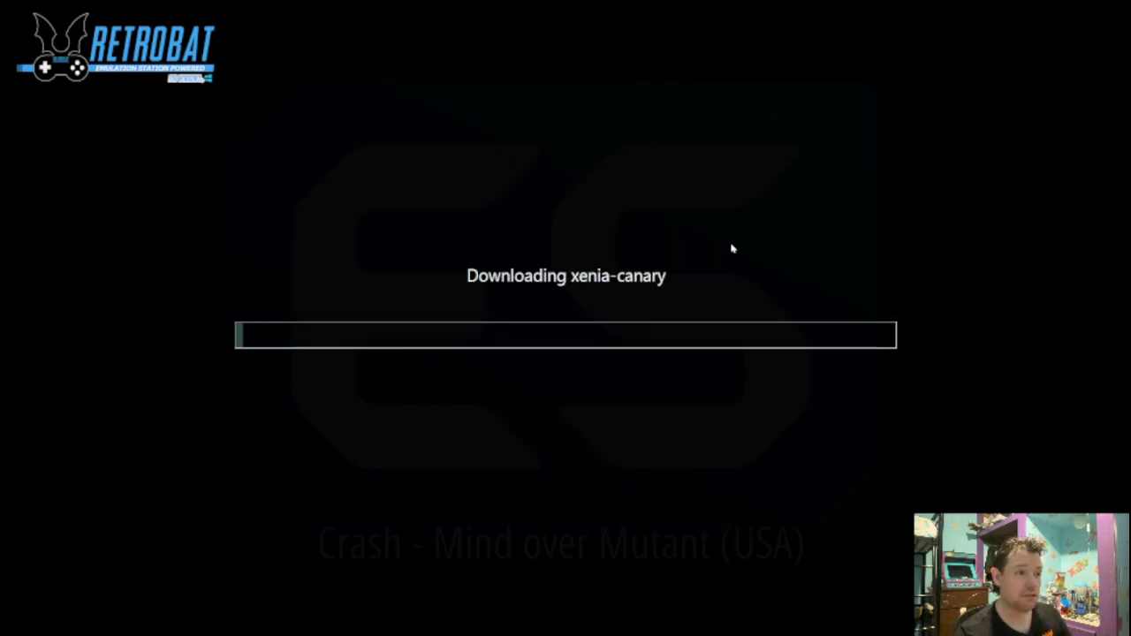